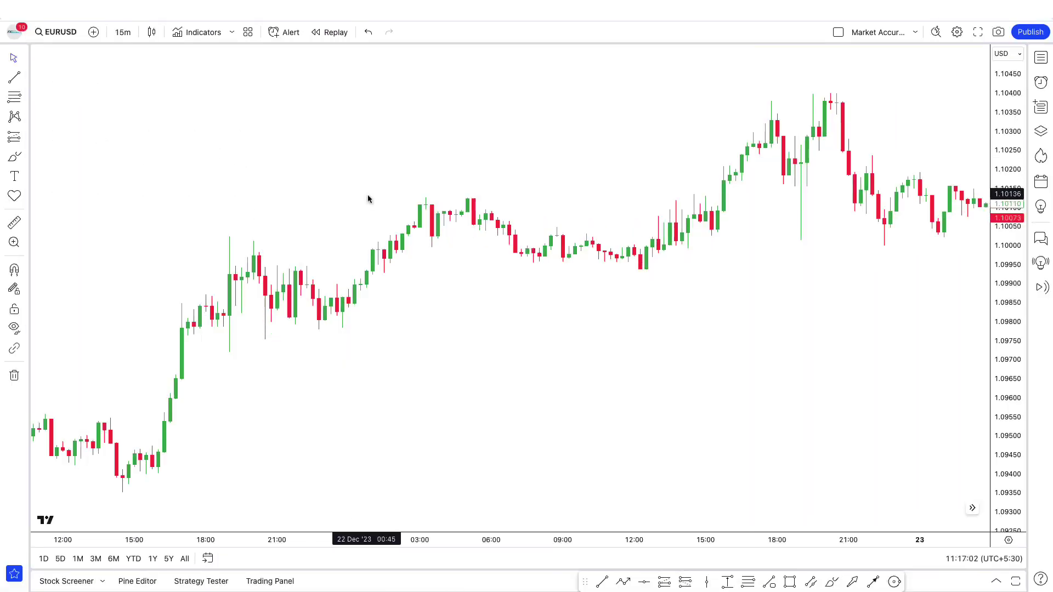
# - Add the Sentiment Range MA [ChartPrime] indicator to the EURUSD 15-minute chart
pyautogui.scroll(2, 395, 226)
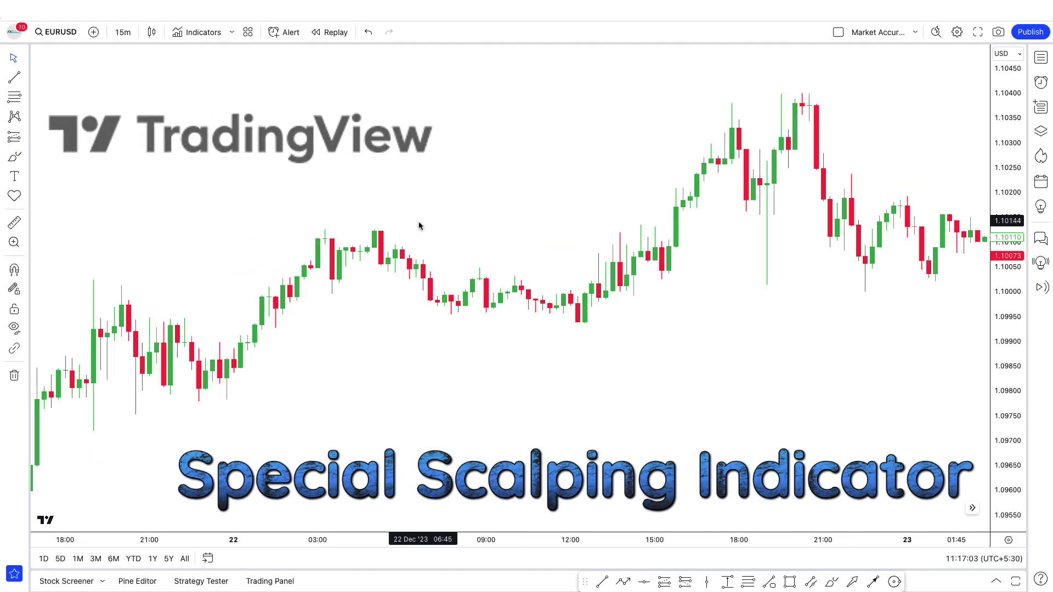
pyautogui.hscroll(-5, 393, 225)
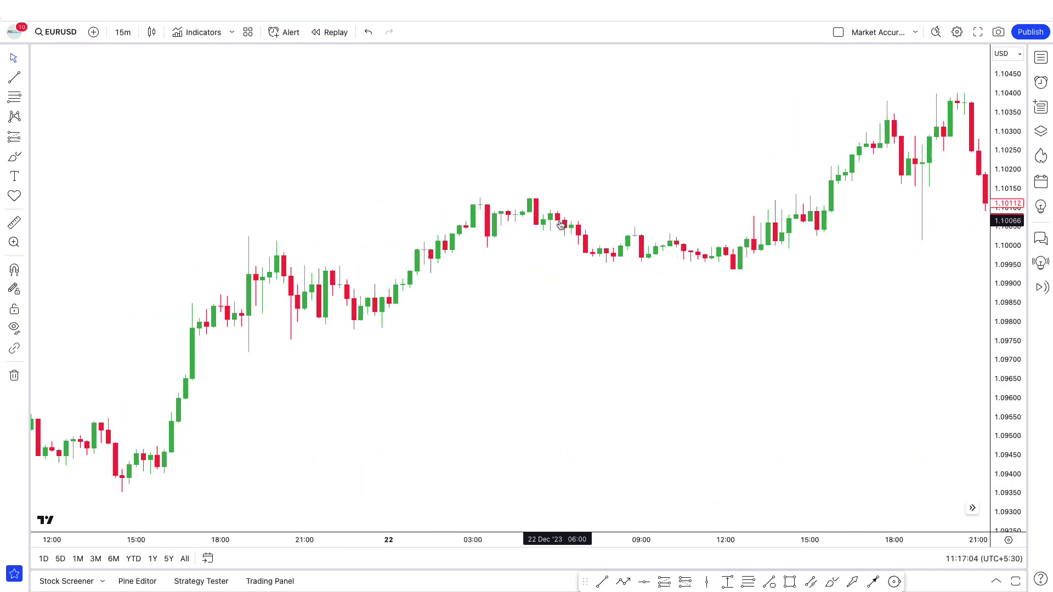
pyautogui.scroll(1, 472, 313)
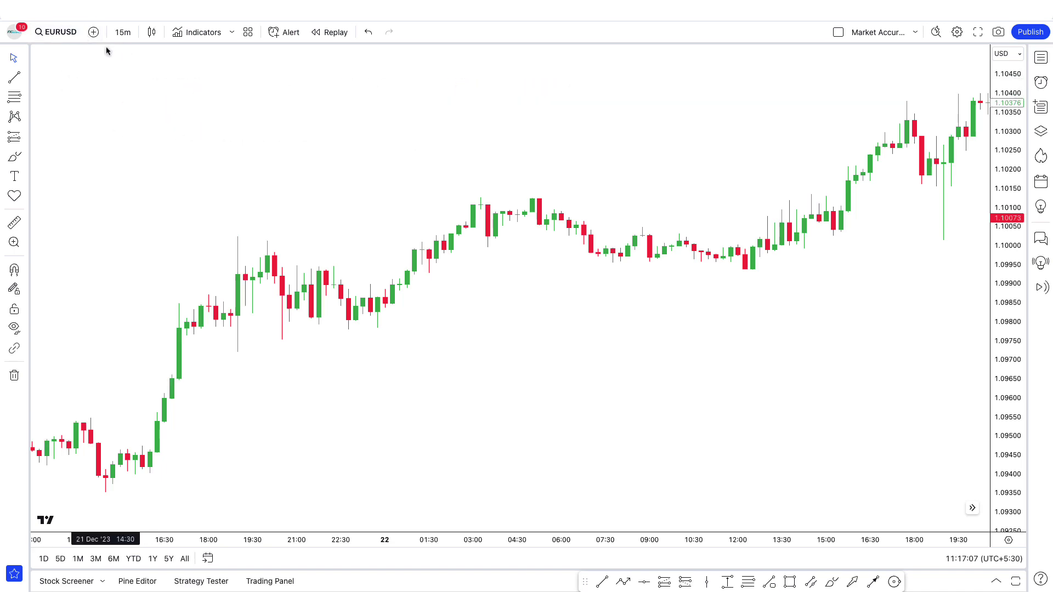
pyautogui.click(204, 36)
pyautogui.write('Sentiment Range MA')
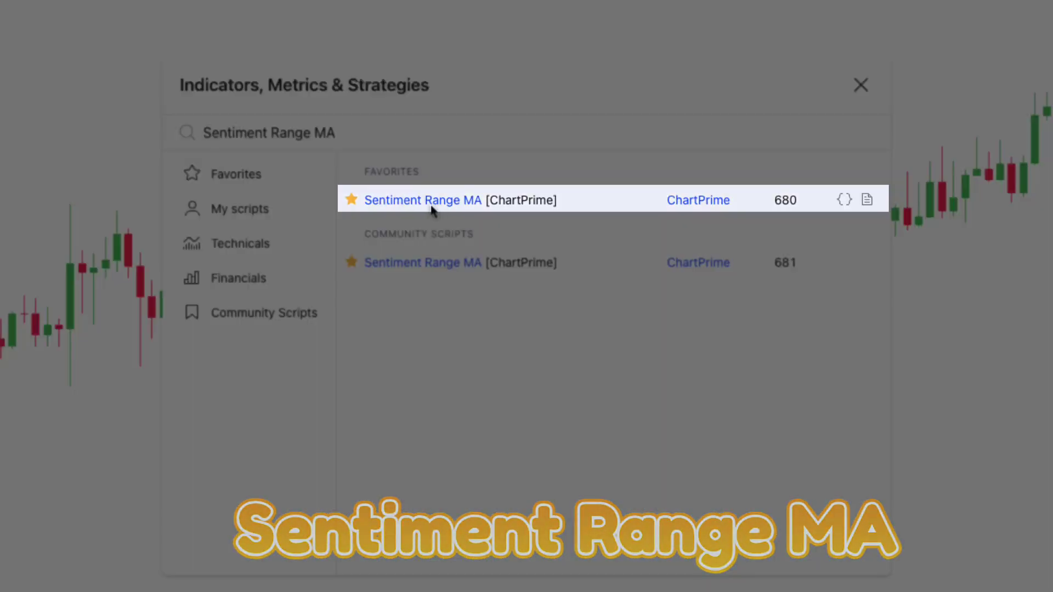
pyautogui.click(430, 205)
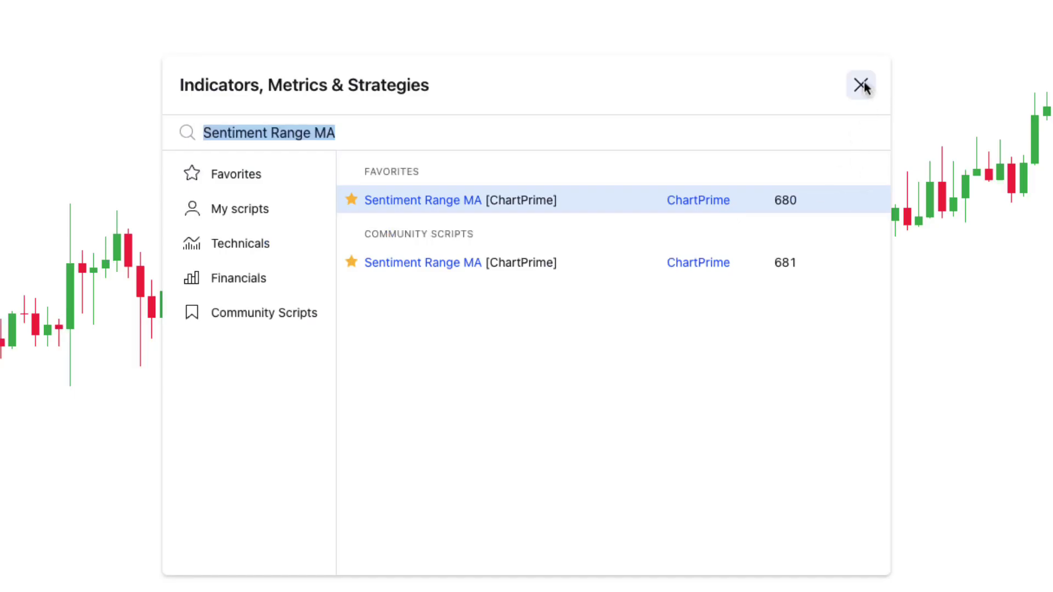
pyautogui.click(861, 85)
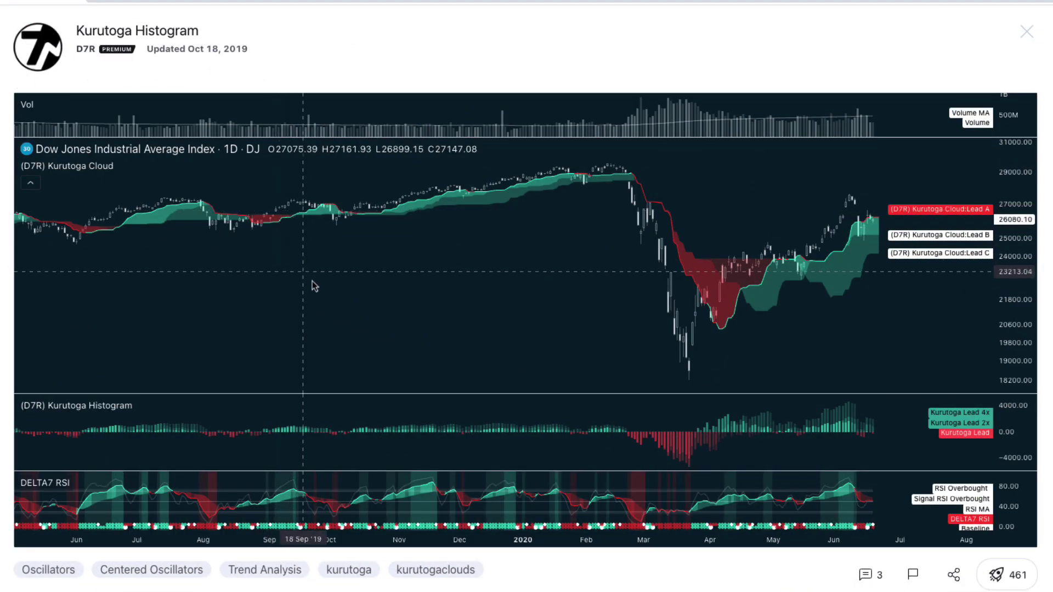
# - Review the Kurutoga Histogram description and the Sentiment Range MA's red, grey and green zones on the EURUSD chart
pyautogui.scroll(-2, 356, 302)
pyautogui.scroll(-8, 354, 302)
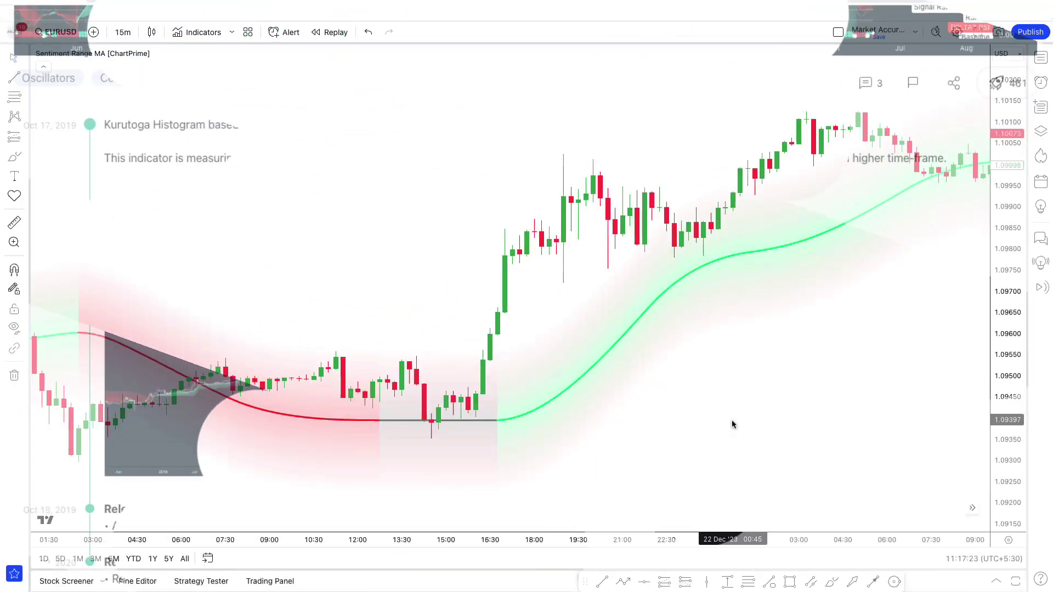
pyautogui.moveTo(722, 428); pyautogui.dragTo(709, 424)
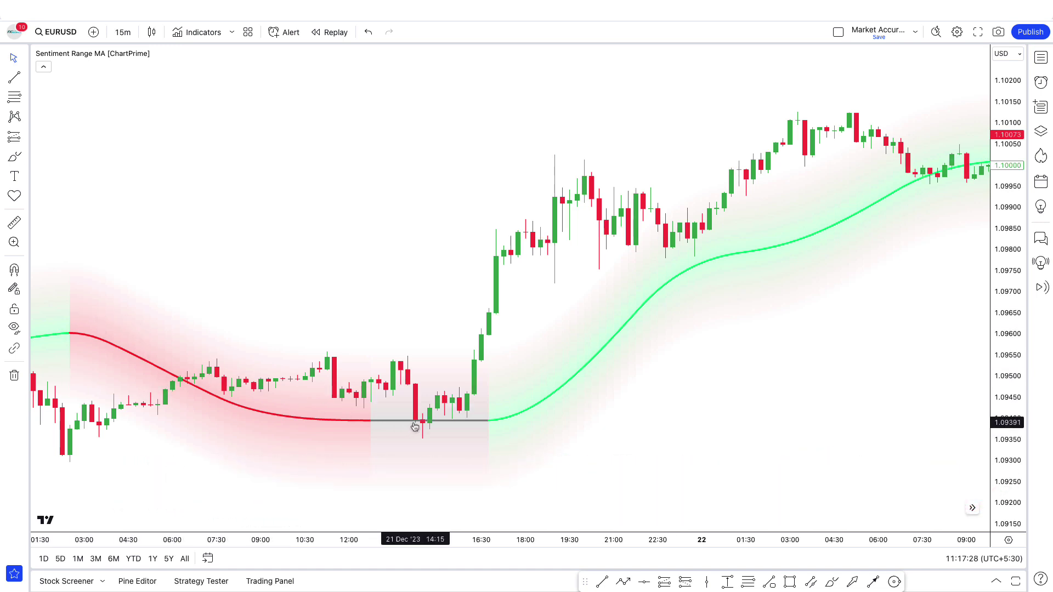
pyautogui.moveTo(428, 439); pyautogui.dragTo(402, 440)
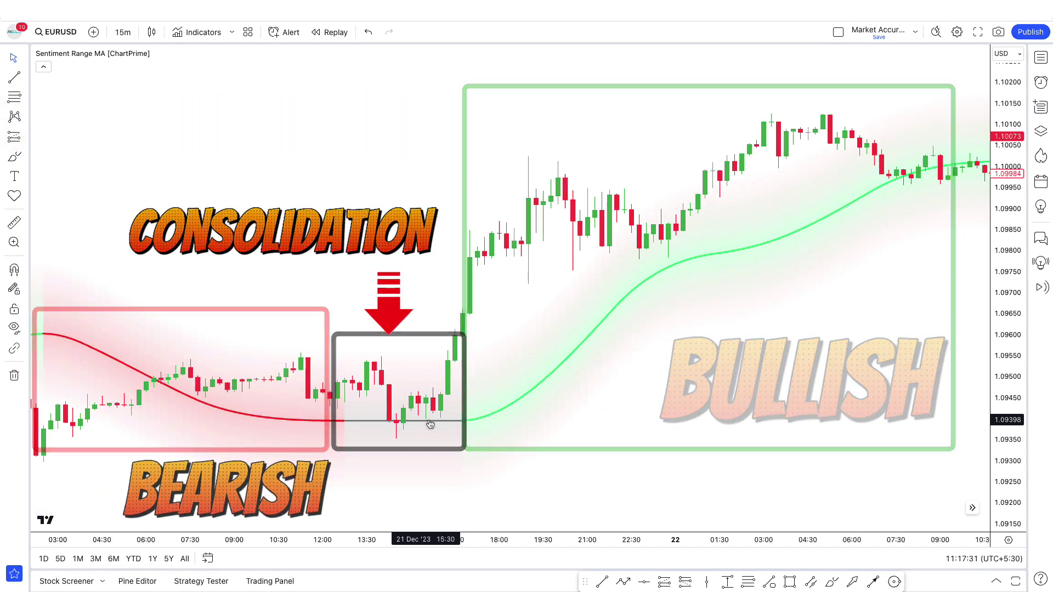
pyautogui.hscroll(5, 555, 450)
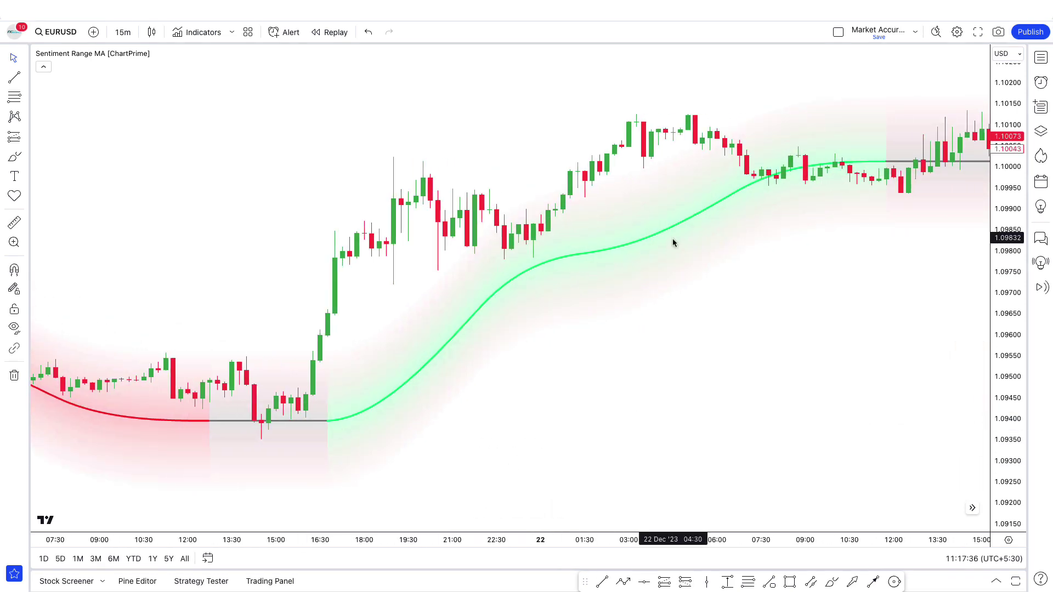
pyautogui.moveTo(790, 317); pyautogui.dragTo(611, 327)
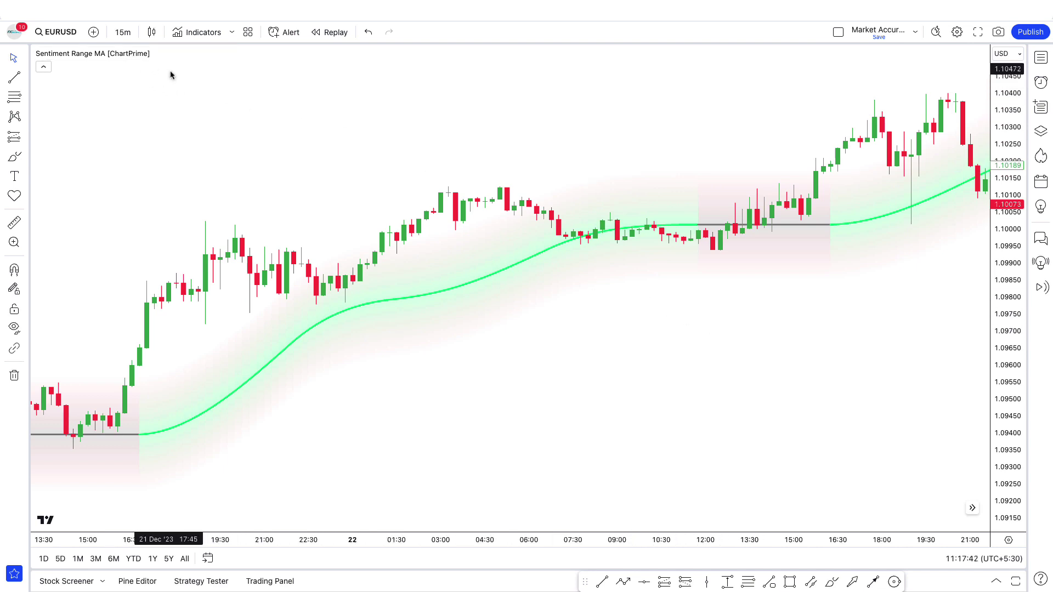
# - Set the Sentiment Range MA's trigger smoothing to 5, adjust its range multiplier, and apply the settings
pyautogui.moveTo(125, 62)
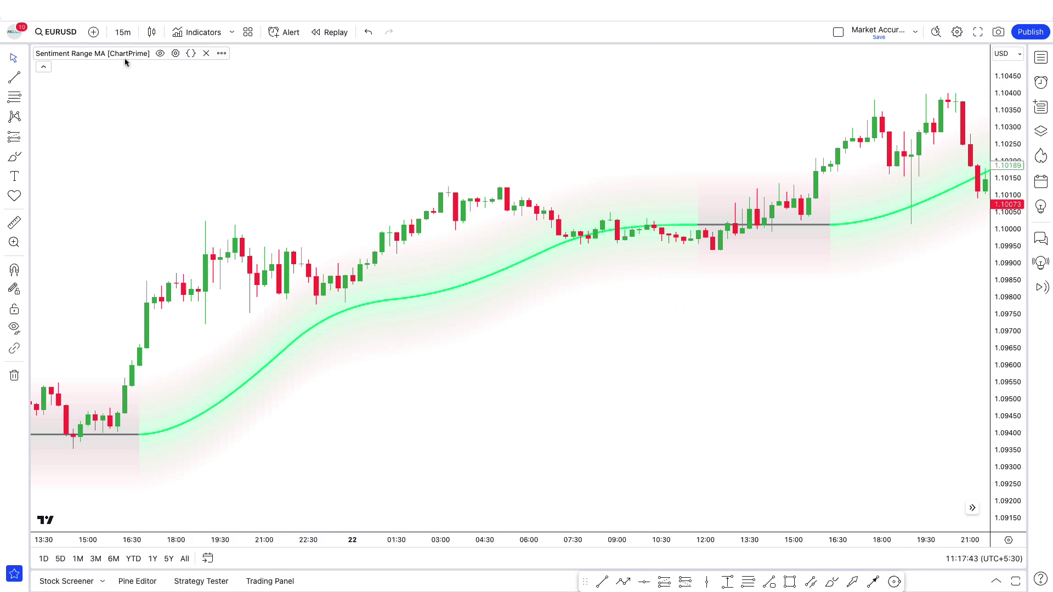
pyautogui.click(175, 54)
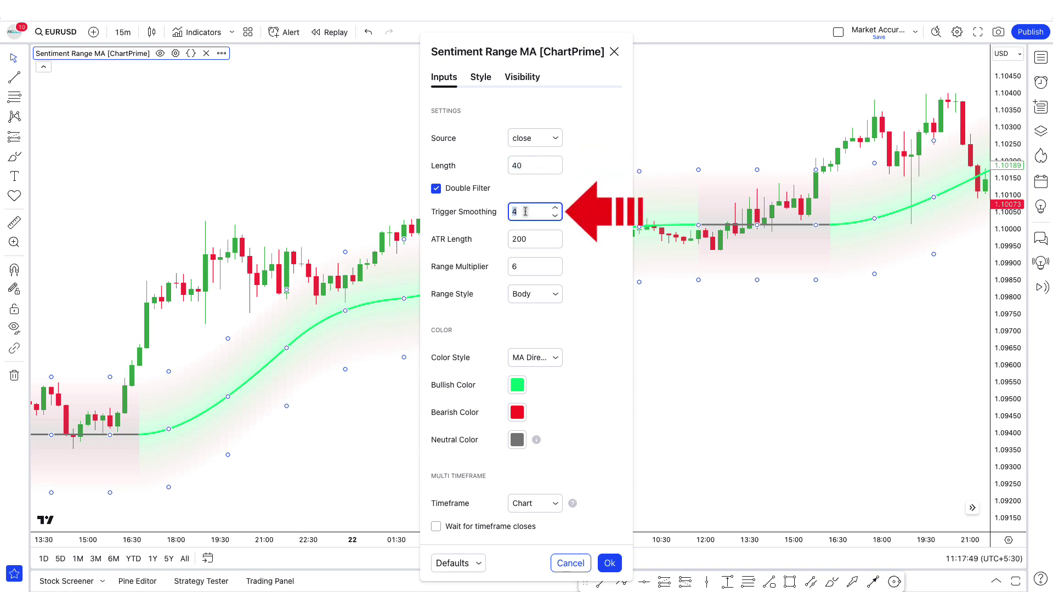
pyautogui.click(578, 250)
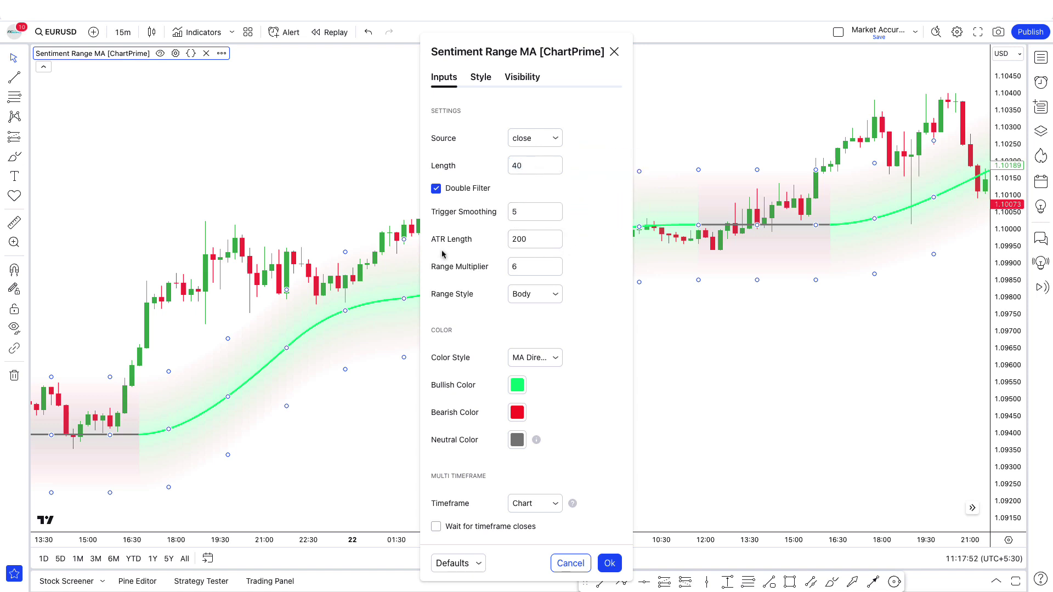
pyautogui.click(526, 263)
pyautogui.click(477, 78)
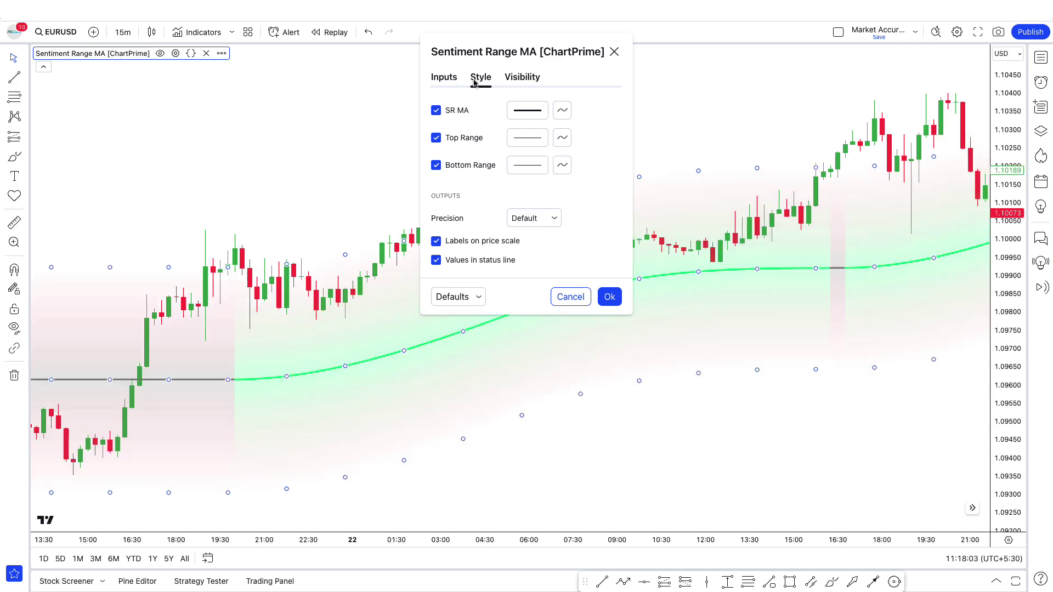
pyautogui.click(609, 296)
pyautogui.click(635, 364)
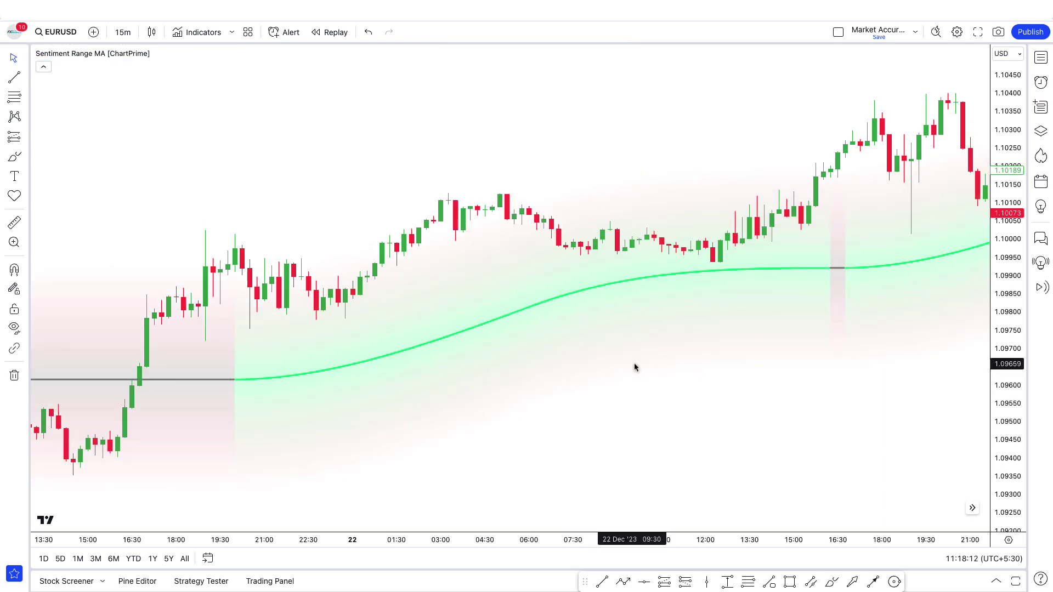
# - Place a long position where the line turns green on 21 Dec, with the stop at the line and the target raised, and widen it
pyautogui.scroll(-6, 640, 374)
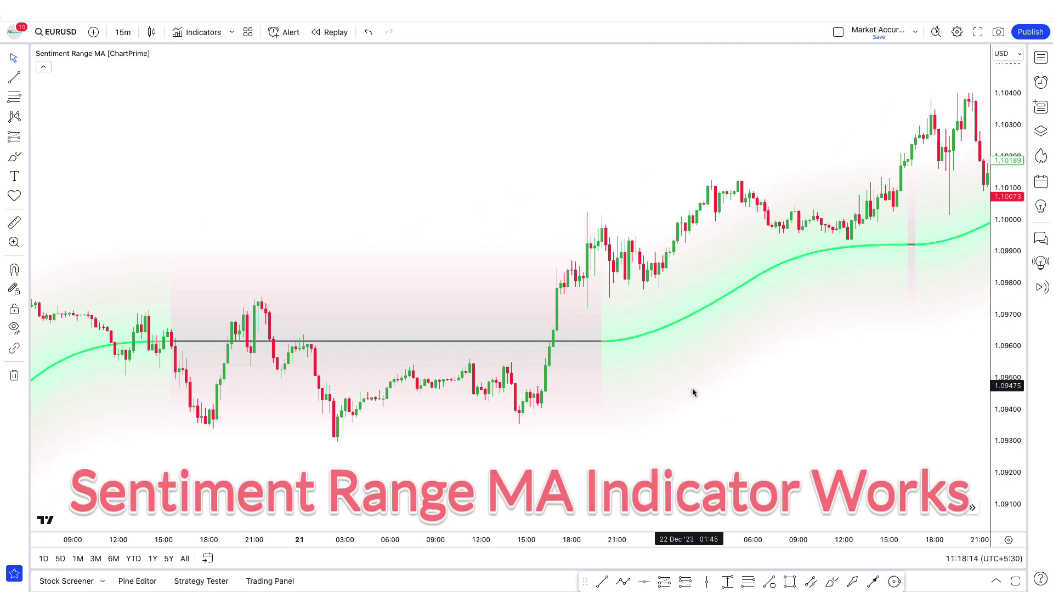
pyautogui.moveTo(727, 421); pyautogui.dragTo(652, 446)
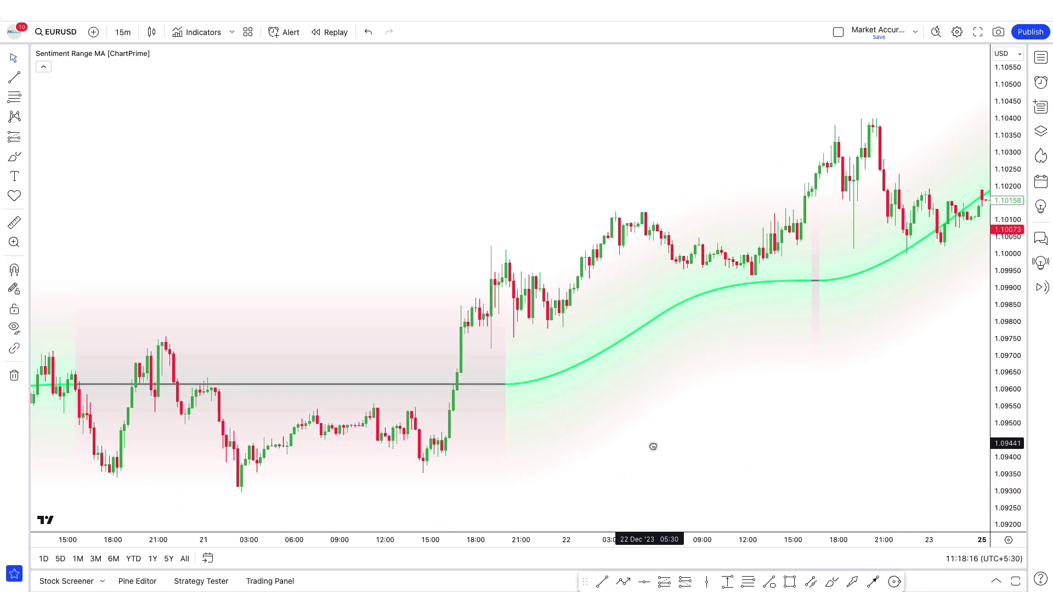
pyautogui.moveTo(595, 425); pyautogui.dragTo(557, 430)
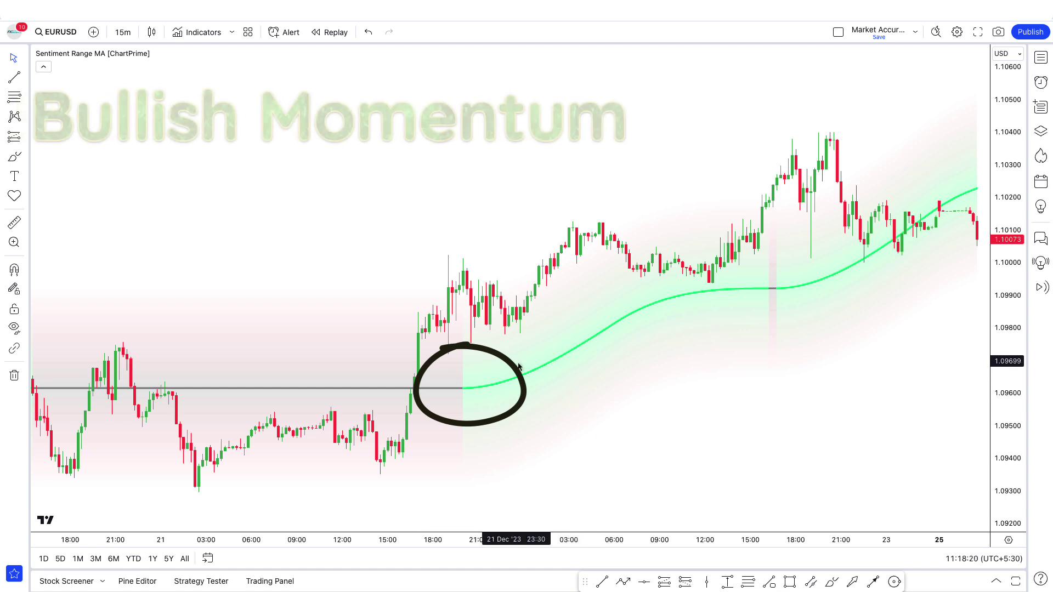
pyautogui.click(664, 582)
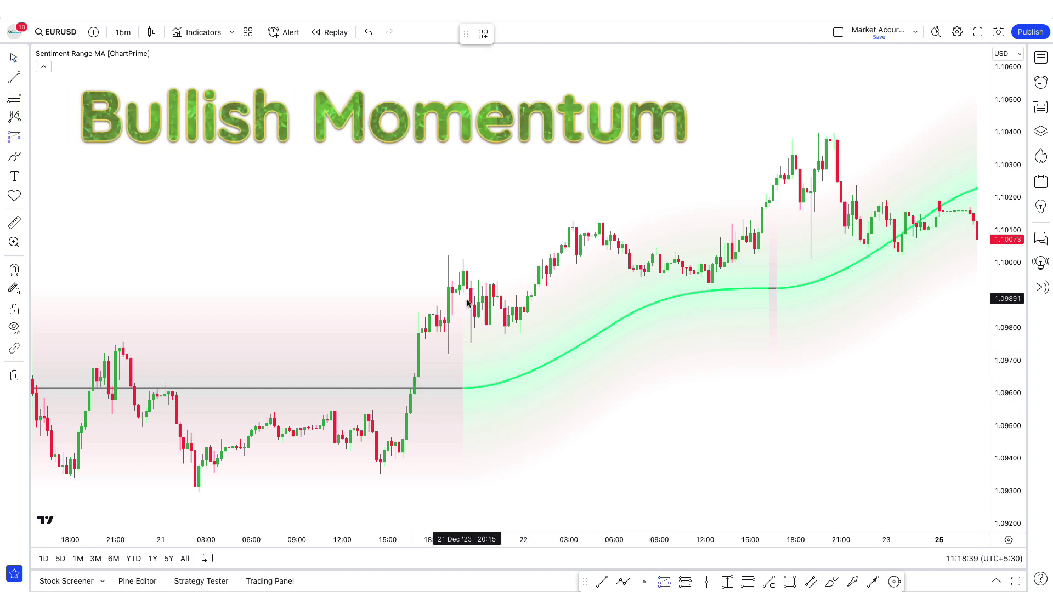
pyautogui.click(471, 289)
pyautogui.moveTo(470, 362); pyautogui.dragTo(471, 388)
pyautogui.moveTo(470, 218); pyautogui.dragTo(472, 153)
pyautogui.moveTo(614, 289); pyautogui.dragTo(792, 289)
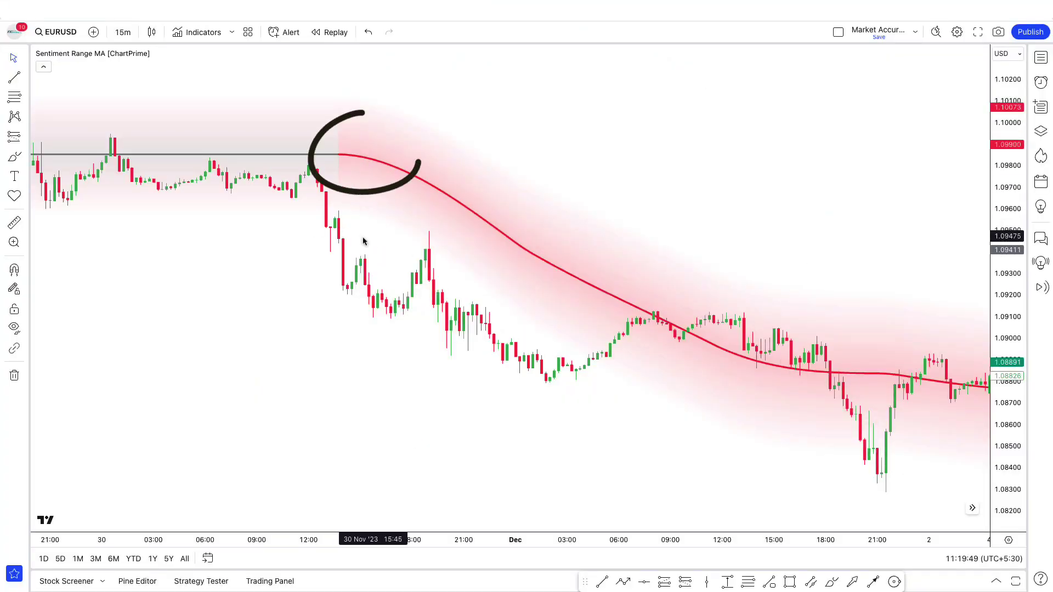
# - Place a short position where the line turns red on 30 Nov '23, and raise its stop to the moving average line
pyautogui.click(686, 583)
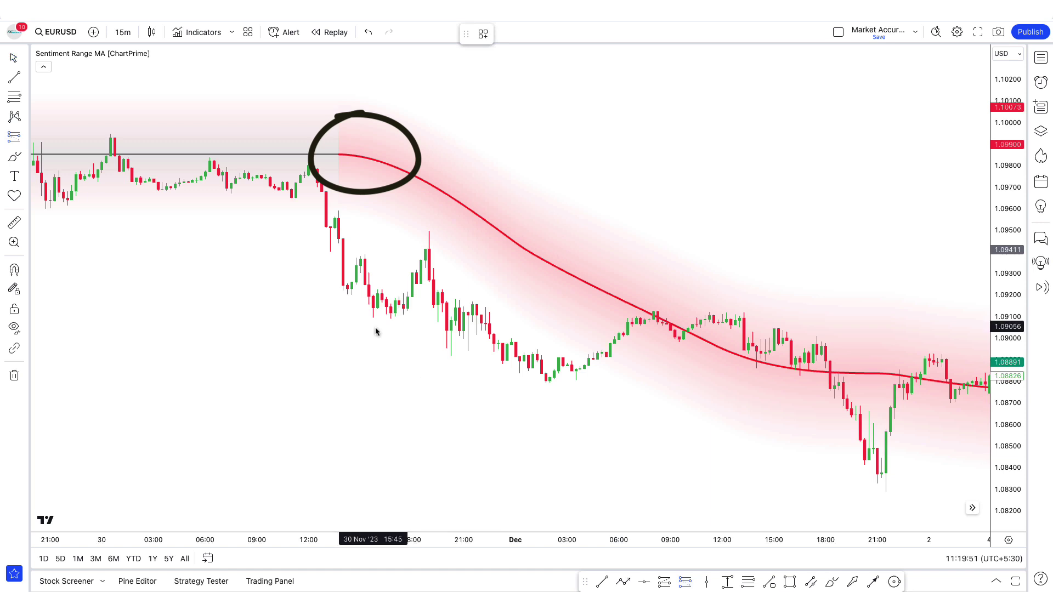
pyautogui.click(339, 239)
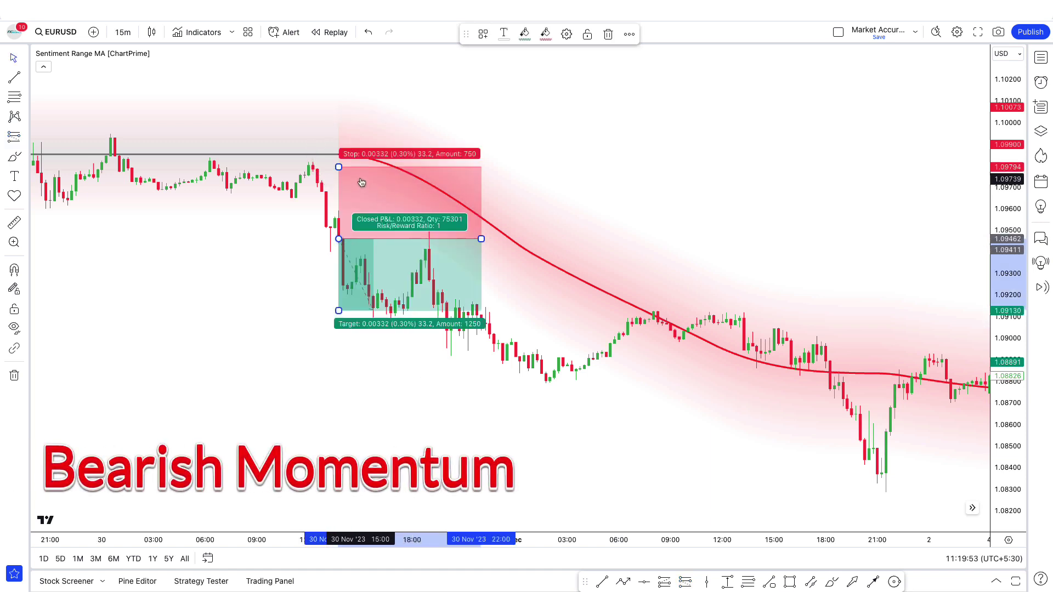
pyautogui.moveTo(339, 167); pyautogui.dragTo(341, 149)
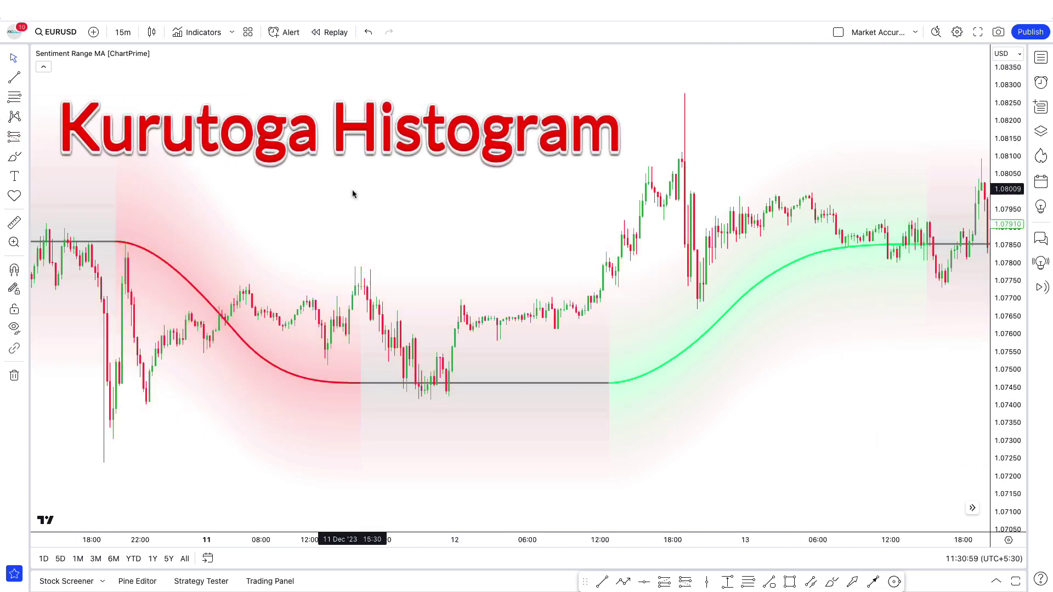
# - Add the Kurutoga Histogram indicator by D7R to the chart
pyautogui.click(199, 38)
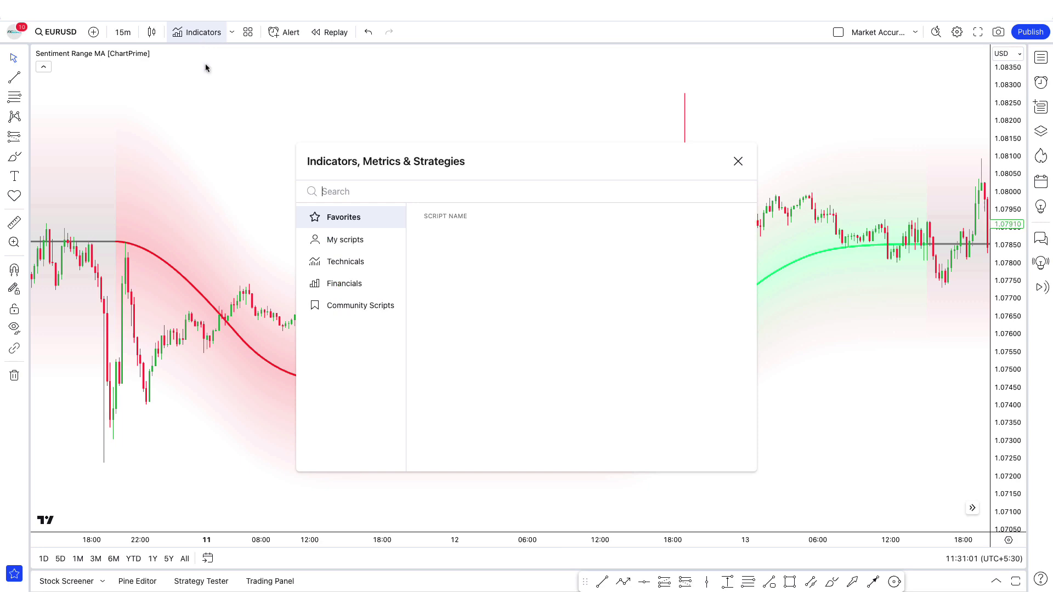
pyautogui.write('Kurutoga Histogram')
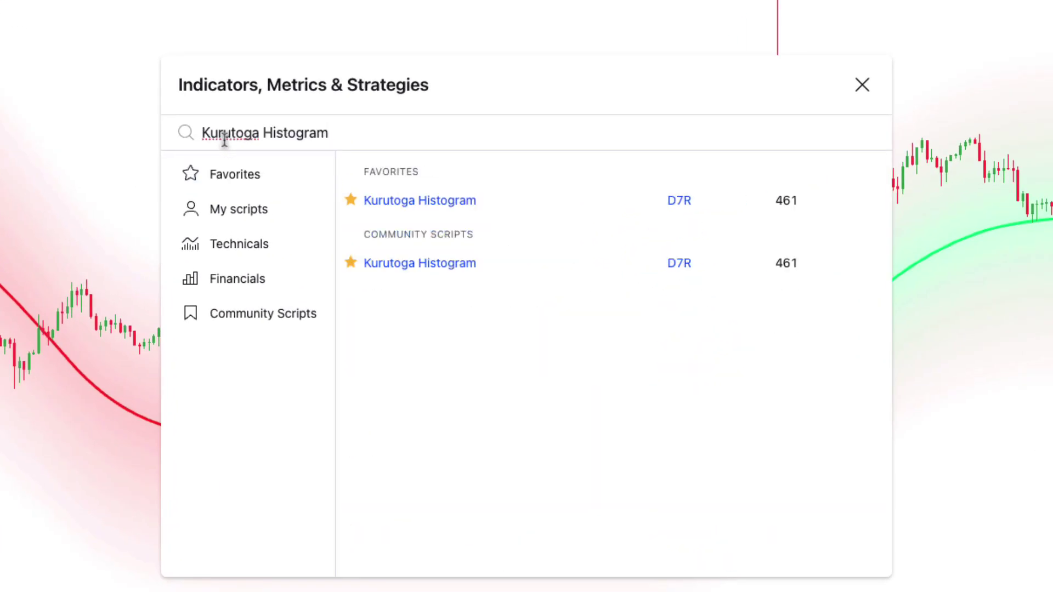
pyautogui.click(388, 196)
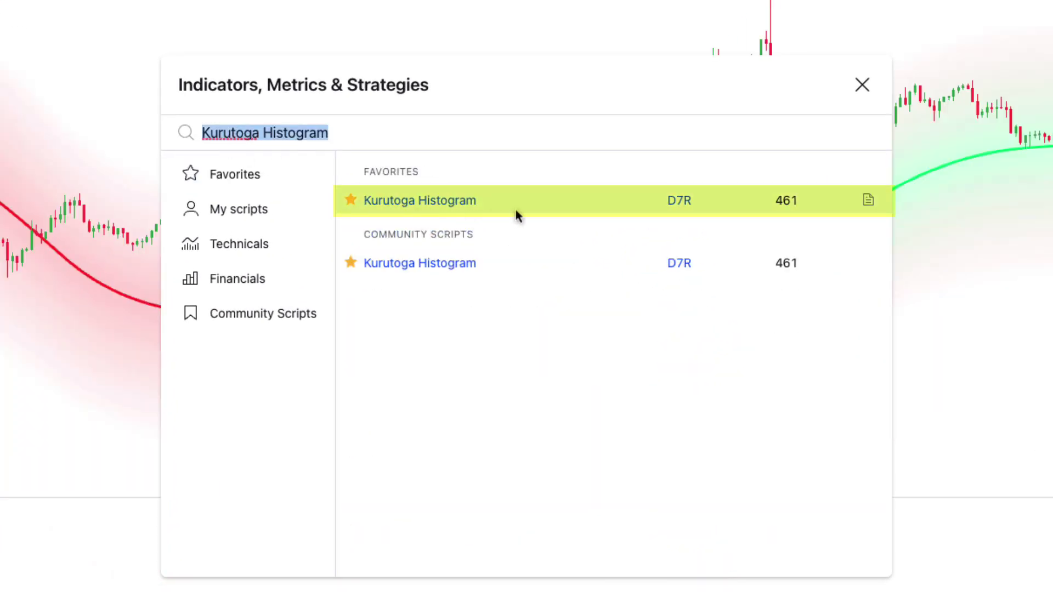
pyautogui.click(858, 94)
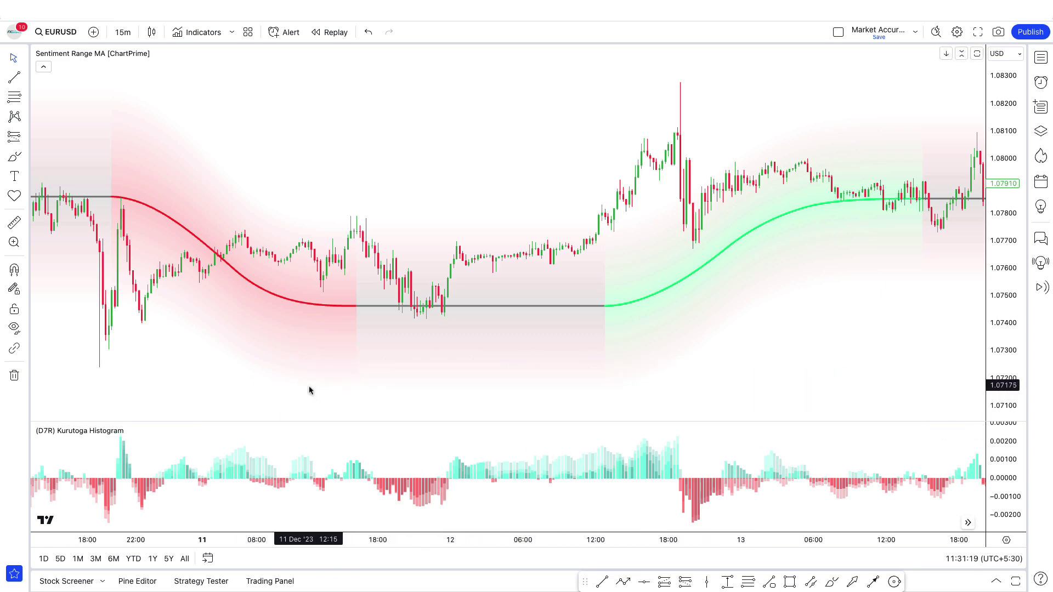
# - Change the length input in the Kurutoga Histogram's settings
pyautogui.moveTo(327, 390); pyautogui.dragTo(486, 393)
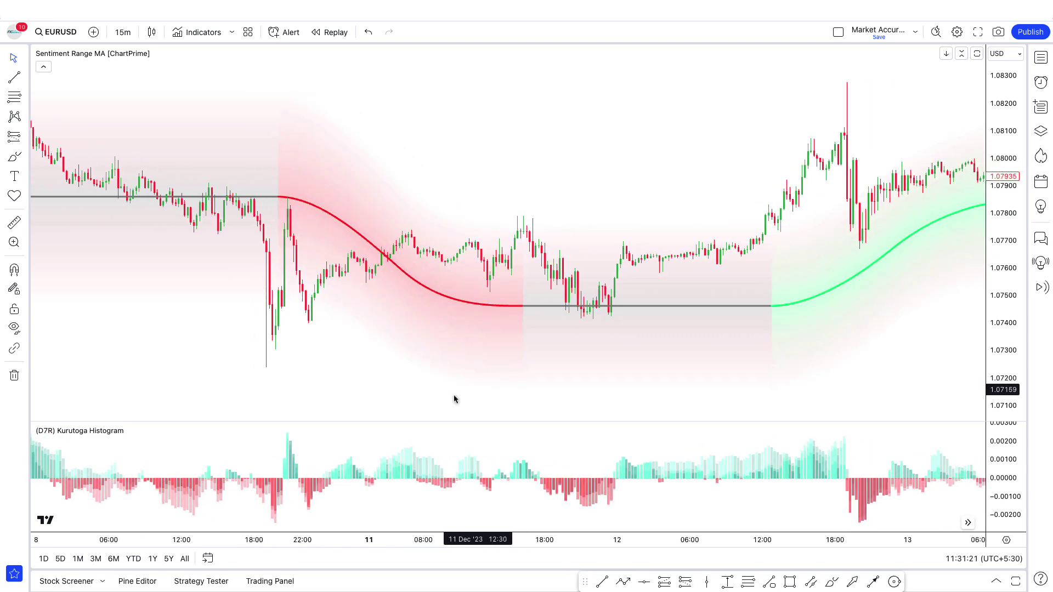
pyautogui.click(149, 431)
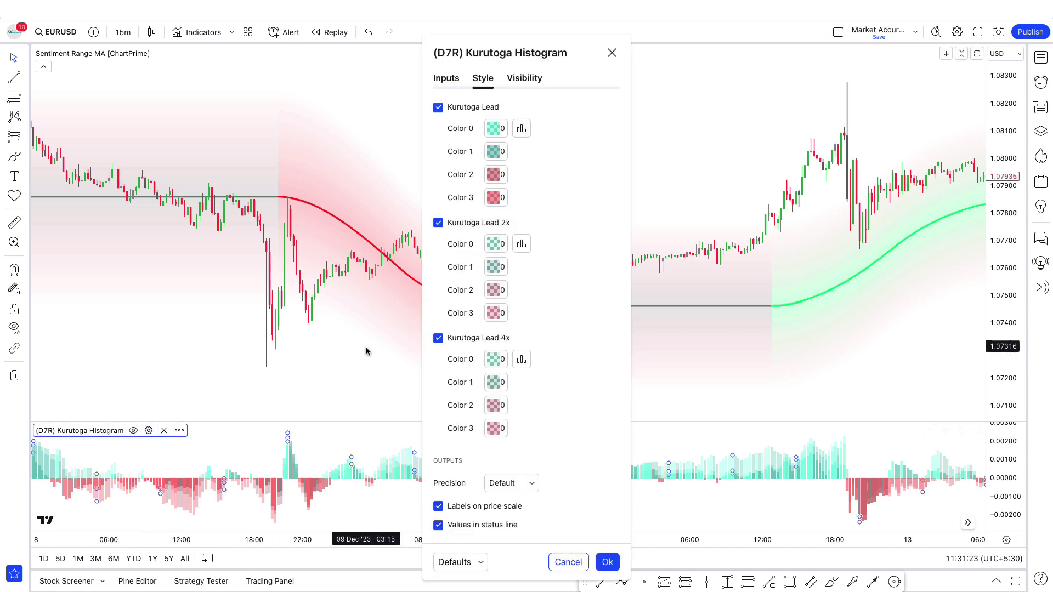
pyautogui.click(446, 78)
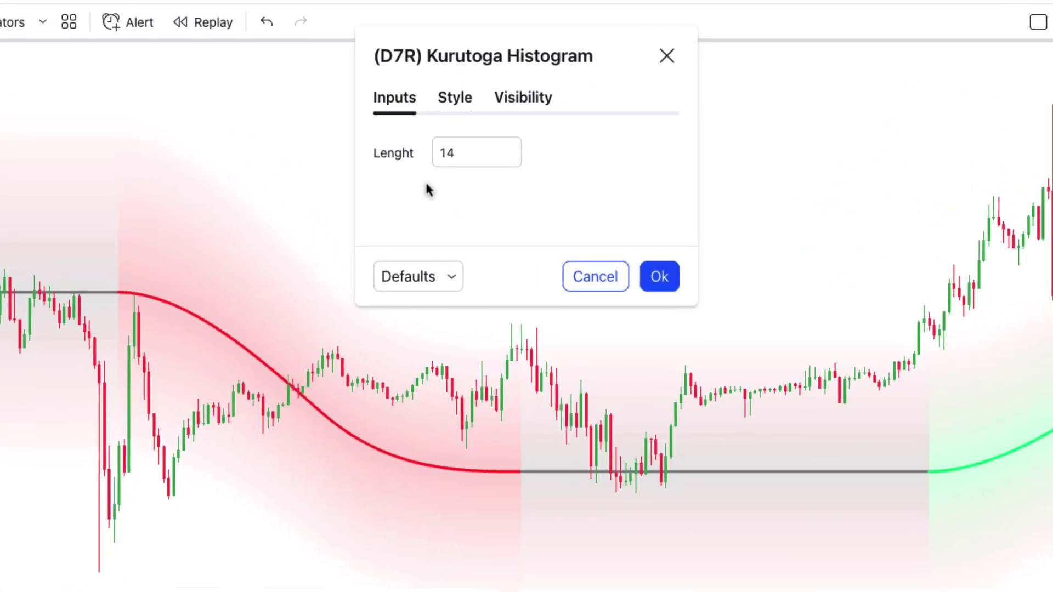
pyautogui.doubleClick(493, 109)
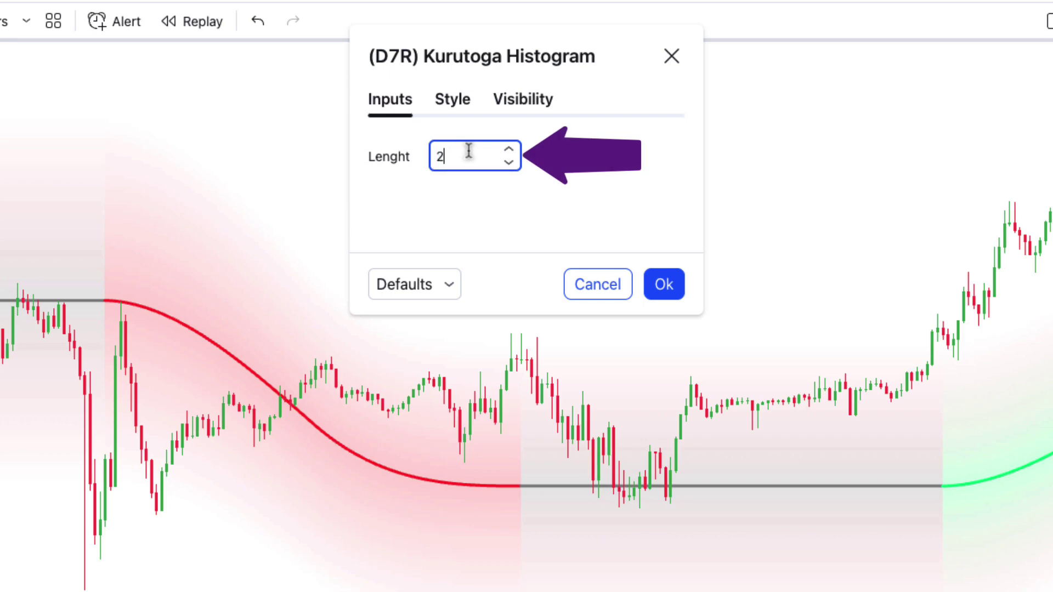
# - Set Kurutoga Lead's Color 0 to green with full opacity in the histogram's style settings
pyautogui.click(452, 100)
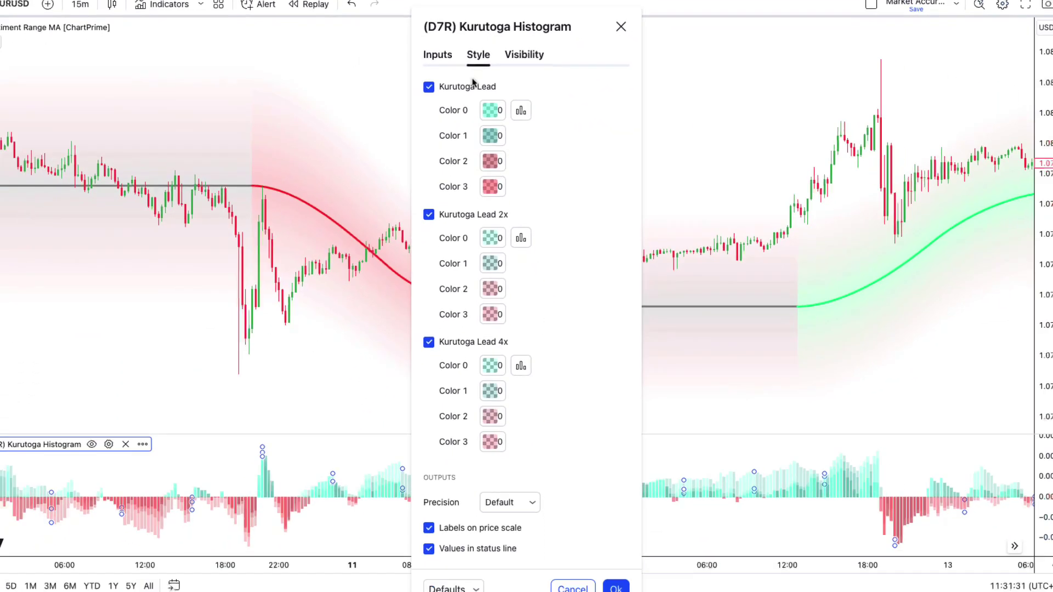
pyautogui.click(493, 109)
pyautogui.click(534, 149)
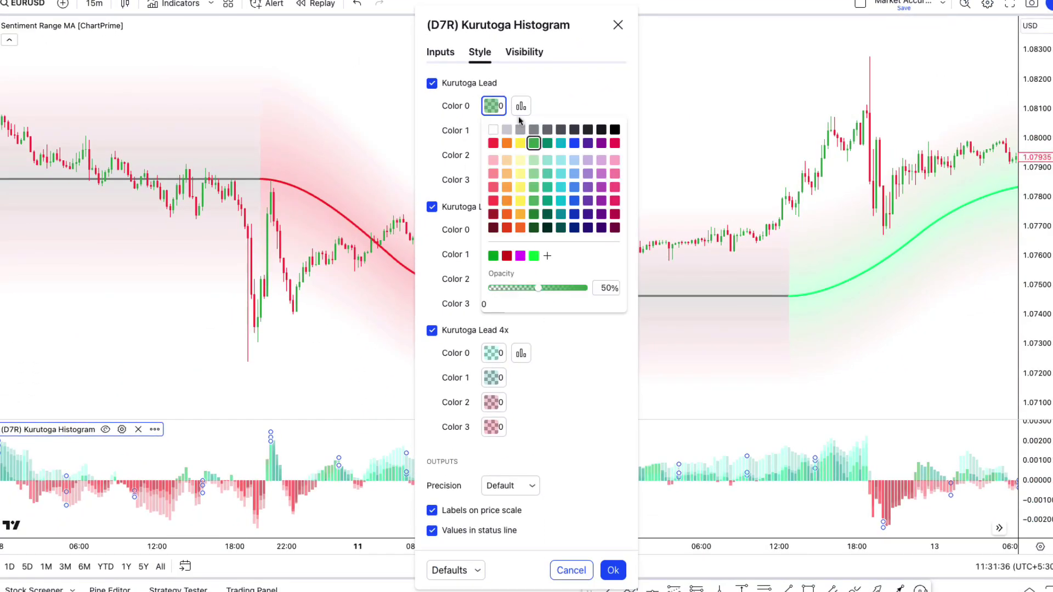
pyautogui.moveTo(538, 299); pyautogui.dragTo(603, 291)
pyautogui.click(492, 110)
# - Set Kurutoga Lead's Color 1 to the saved dark green custom color with full opacity
pyautogui.click(492, 135)
pyautogui.click(493, 281)
pyautogui.moveTo(539, 313); pyautogui.dragTo(588, 312)
pyautogui.click(540, 132)
# - Set Kurutoga Lead's Color 2 to the saved dark red custom color with full opacity
pyautogui.click(493, 155)
pyautogui.click(507, 305)
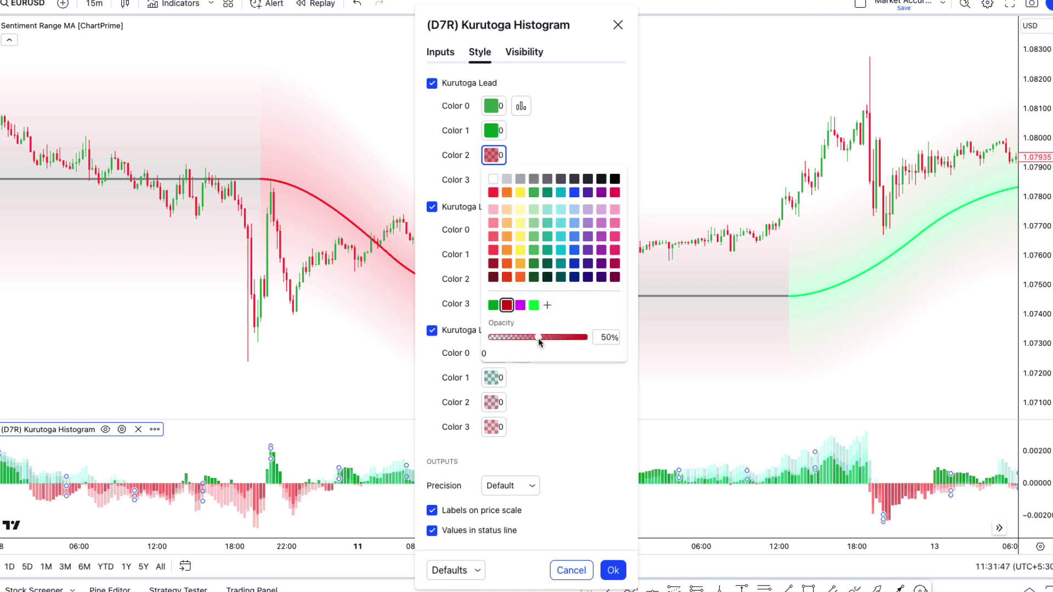
pyautogui.moveTo(539, 338); pyautogui.dragTo(588, 338)
# - Set Kurutoga Lead's Color 3 to the saved dark red custom color with full opacity
pyautogui.click(493, 180)
pyautogui.moveTo(538, 362); pyautogui.dragTo(587, 362)
pyautogui.click(507, 329)
pyautogui.click(492, 180)
pyautogui.click(521, 183)
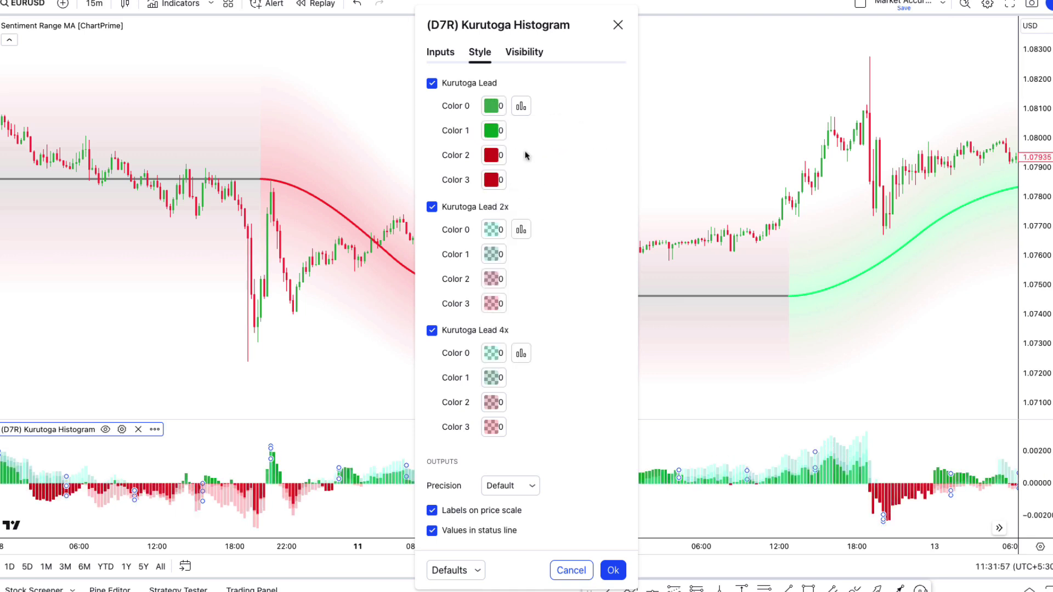
# - Turn off the Kurutoga Lead 2x and Kurutoga Lead 4x plots and apply the histogram settings
pyautogui.click(433, 208)
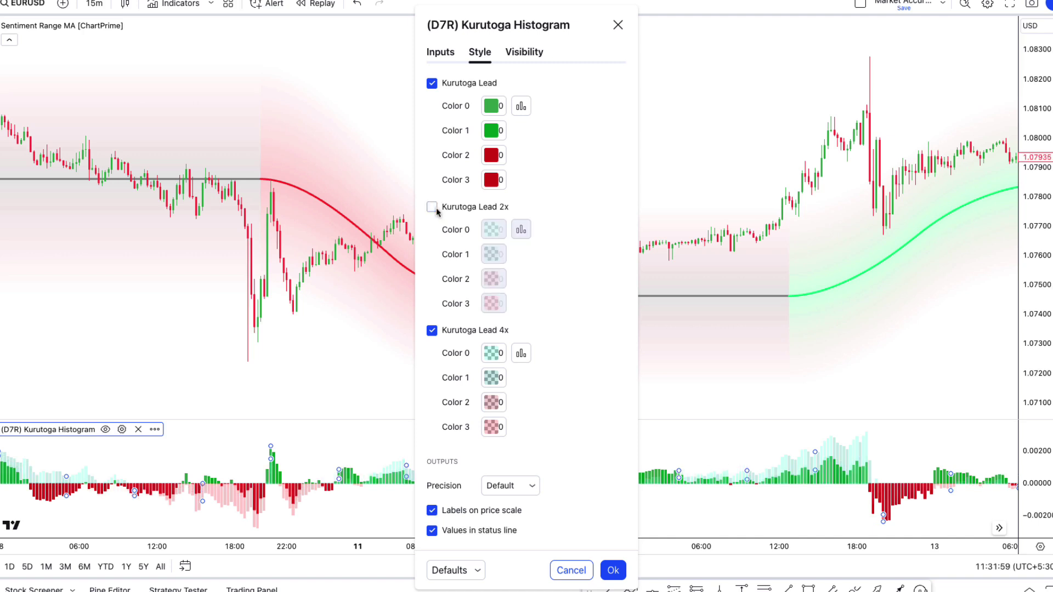
pyautogui.click(433, 332)
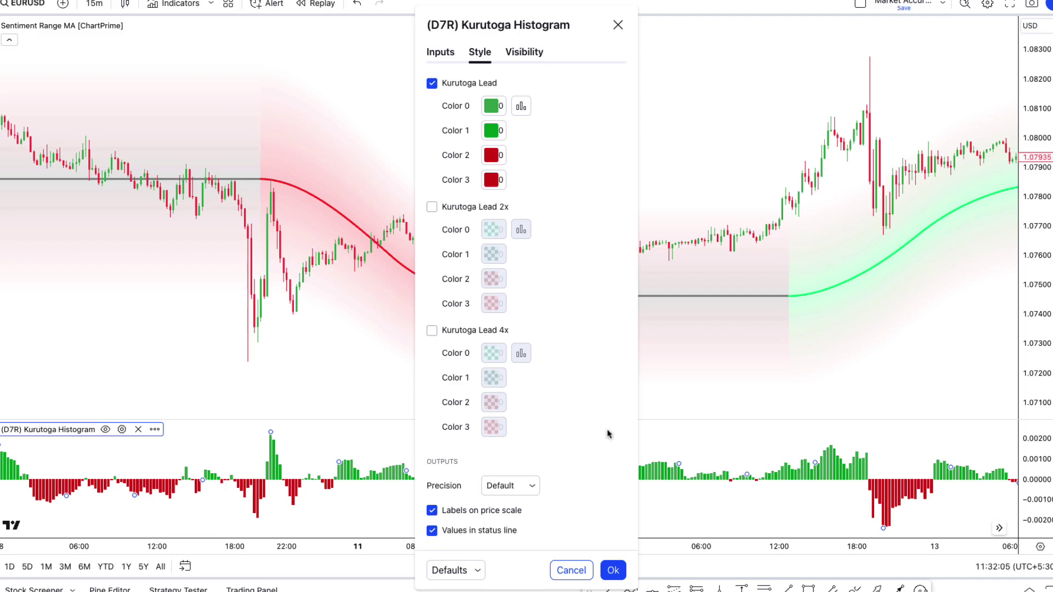
pyautogui.click(613, 570)
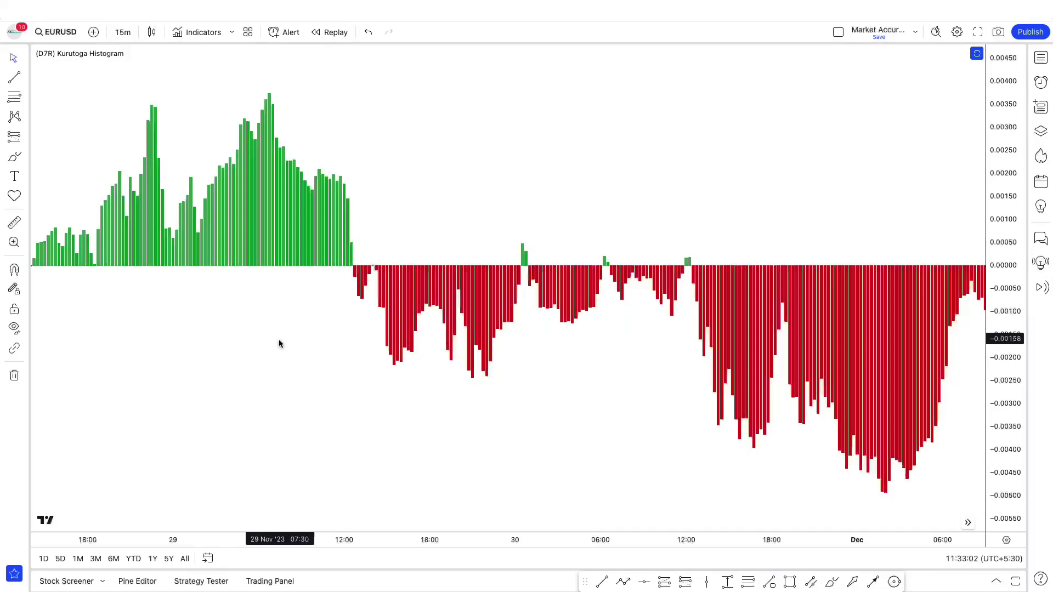
pyautogui.moveTo(279, 339)
pyautogui.mouseDown()
pyautogui.moveTo(294, 337)
pyautogui.moveTo(285, 338)
pyautogui.mouseUp()
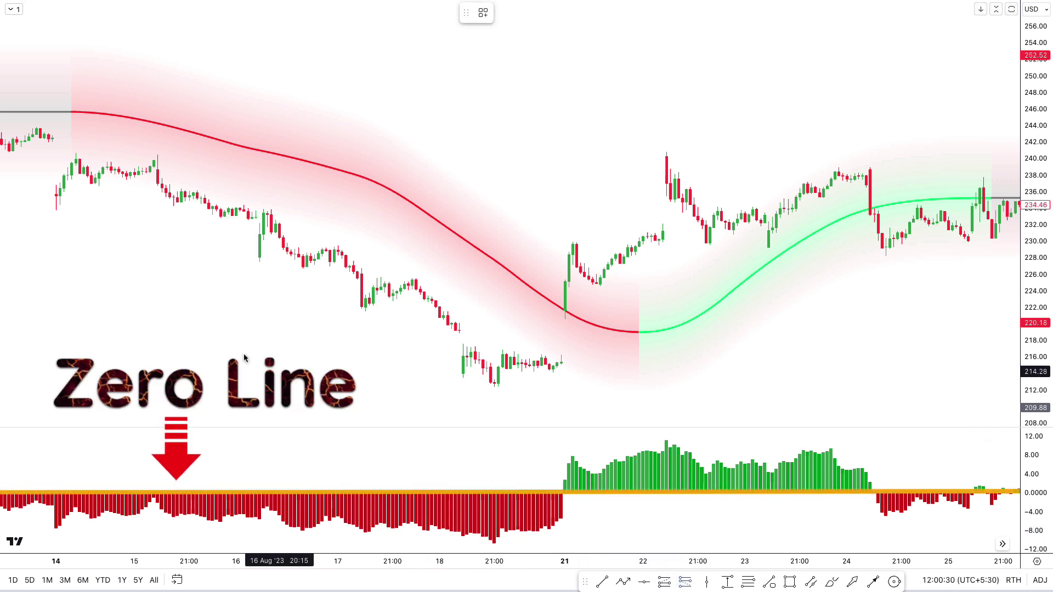
# - Mark a short position on 14 Aug with entry 239.81, stop 245.98 on the red MA line and target 227.08, extending to late 16 Aug
pyautogui.click(80, 165)
pyautogui.moveTo(80, 109); pyautogui.dragTo(79, 110)
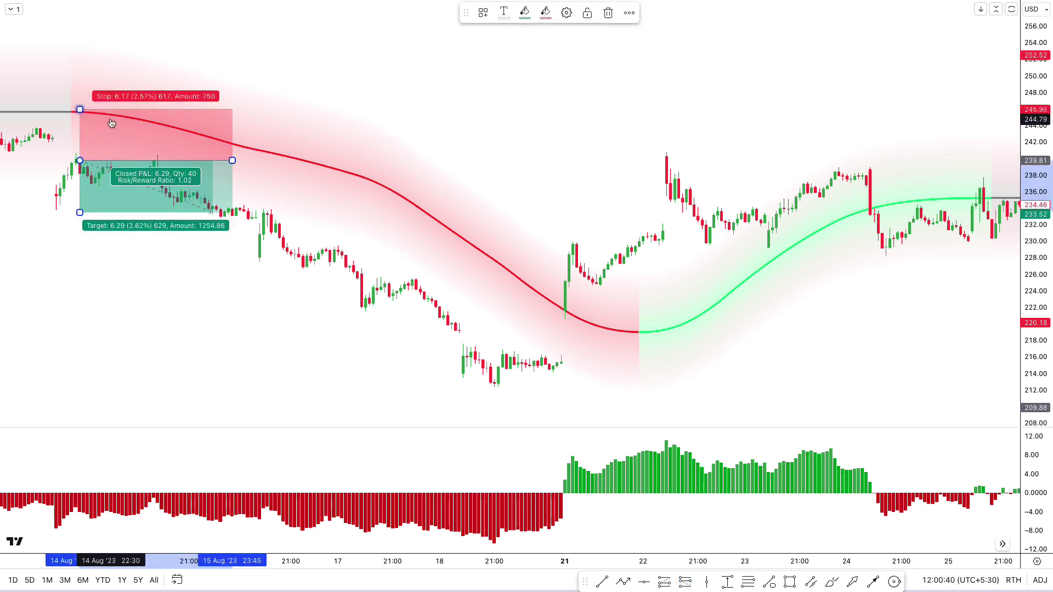
pyautogui.moveTo(80, 212); pyautogui.dragTo(79, 266)
pyautogui.moveTo(230, 165); pyautogui.dragTo(304, 162)
pyautogui.click(282, 280)
# - Place a long position at the 21 Aug 23:45 candle and lower its stop to the start of the green MA line
pyautogui.hscroll(5, 713, 387)
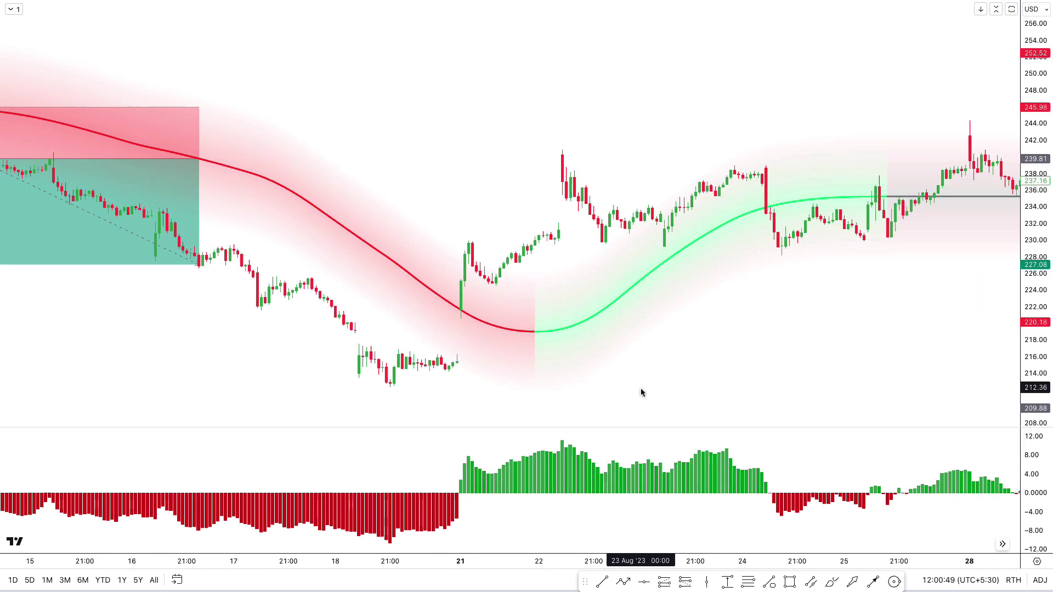
pyautogui.hscroll(2, 648, 387)
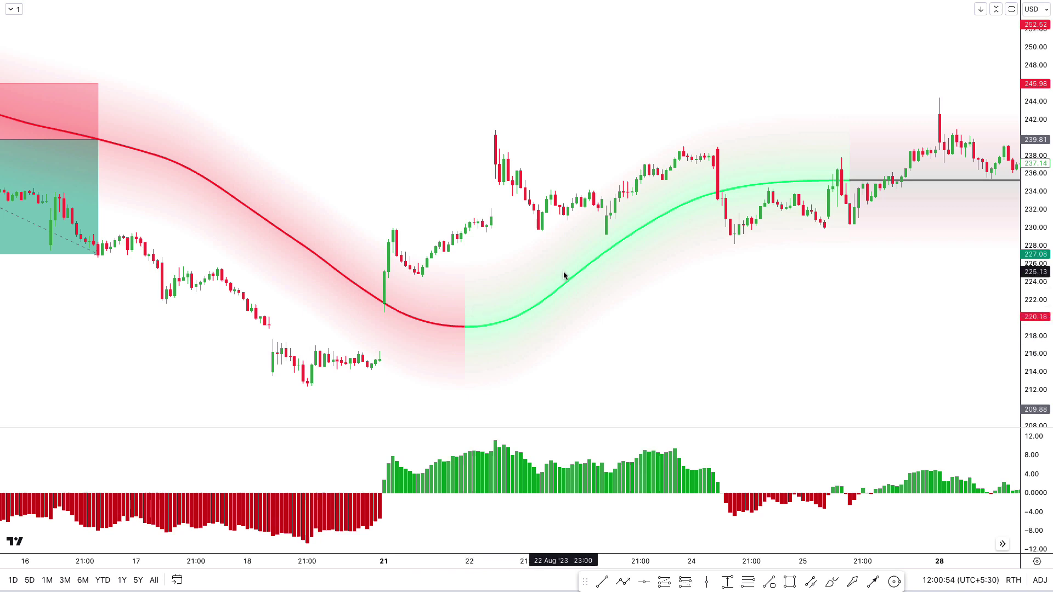
pyautogui.click(466, 326)
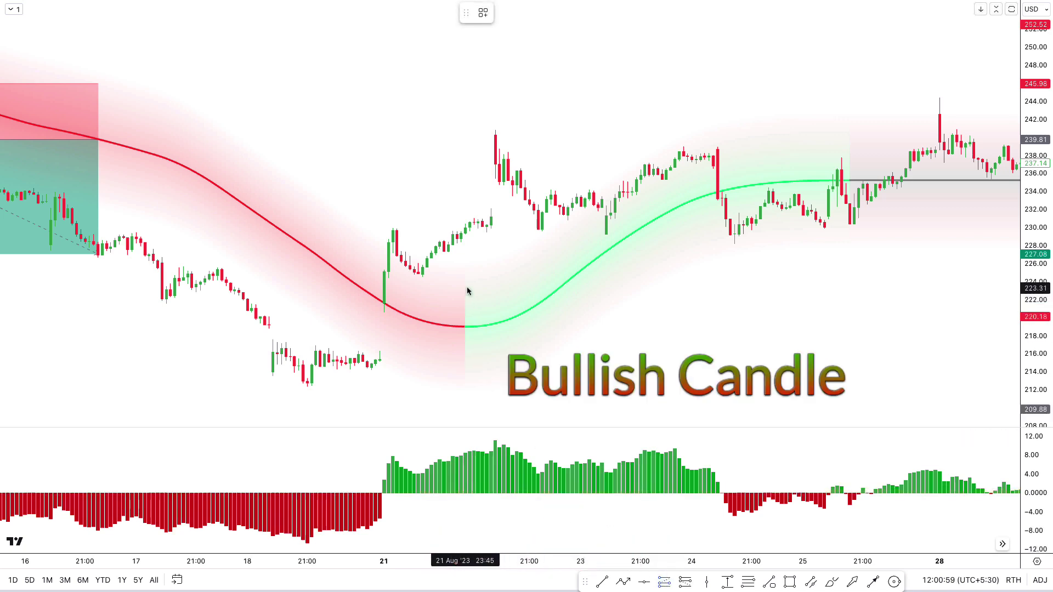
pyautogui.click(466, 233)
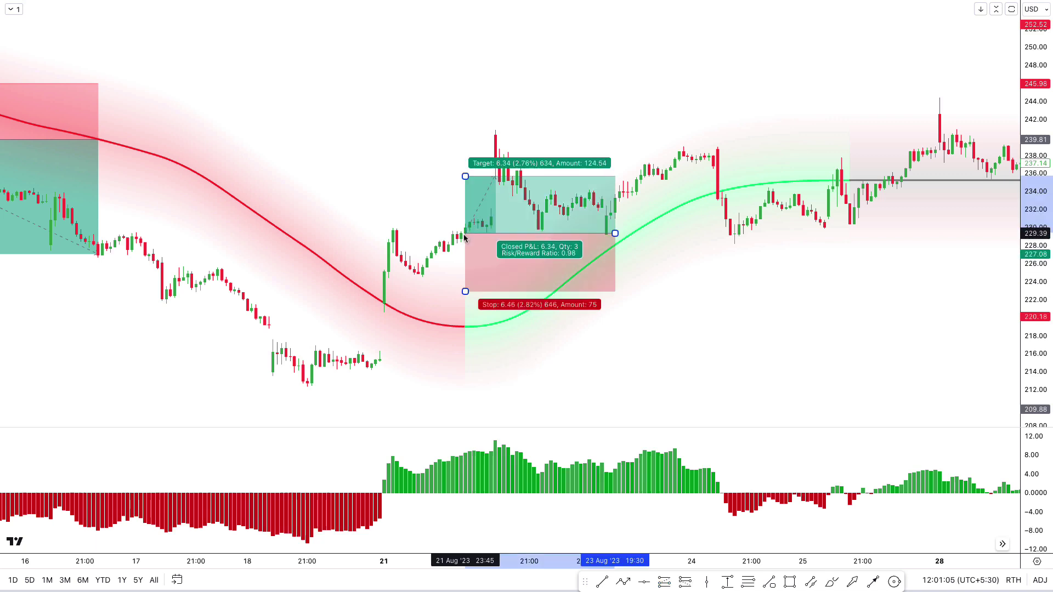
pyautogui.moveTo(466, 291); pyautogui.dragTo(466, 326)
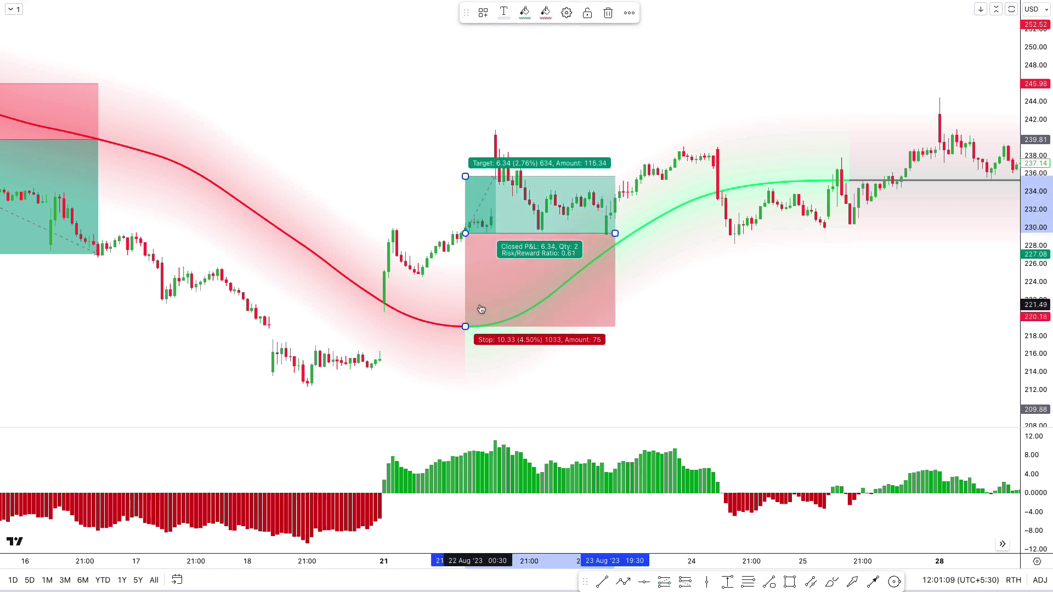
# - Raise the long position's target to about 245 and extend its right edge to the 29 Aug rally
pyautogui.moveTo(466, 176); pyautogui.dragTo(461, 93)
pyautogui.moveTo(615, 234); pyautogui.dragTo(944, 233)
pyautogui.moveTo(911, 388); pyautogui.dragTo(800, 383)
pyautogui.moveTo(833, 250); pyautogui.dragTo(949, 218)
pyautogui.click(844, 402)
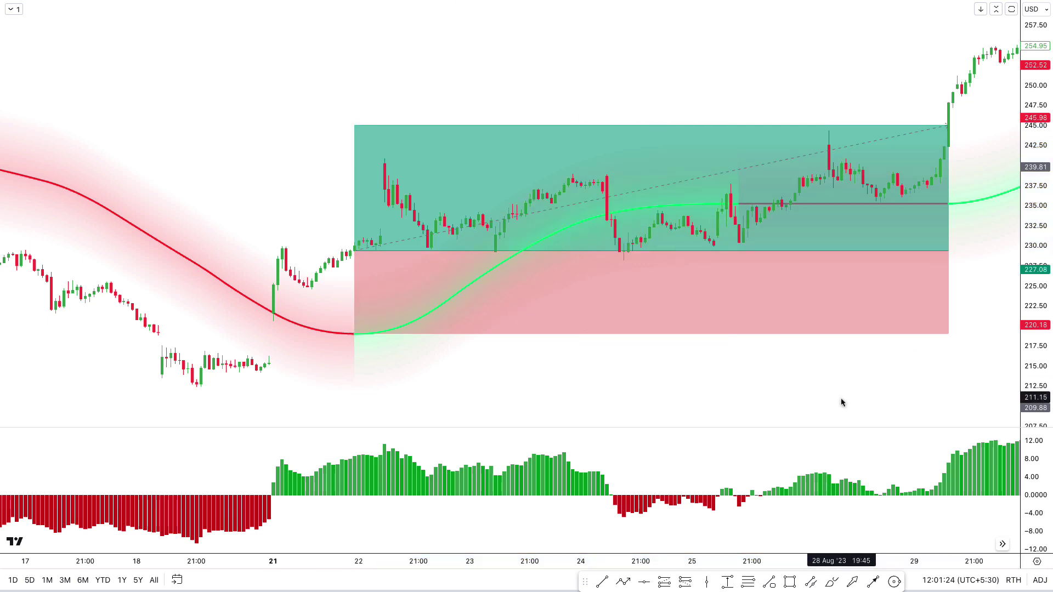
# - Place a long position at the 19 Dec 18:15 candle's close and set its stop on the MA line, 71.77 below entry
pyautogui.scroll(3, 843, 402)
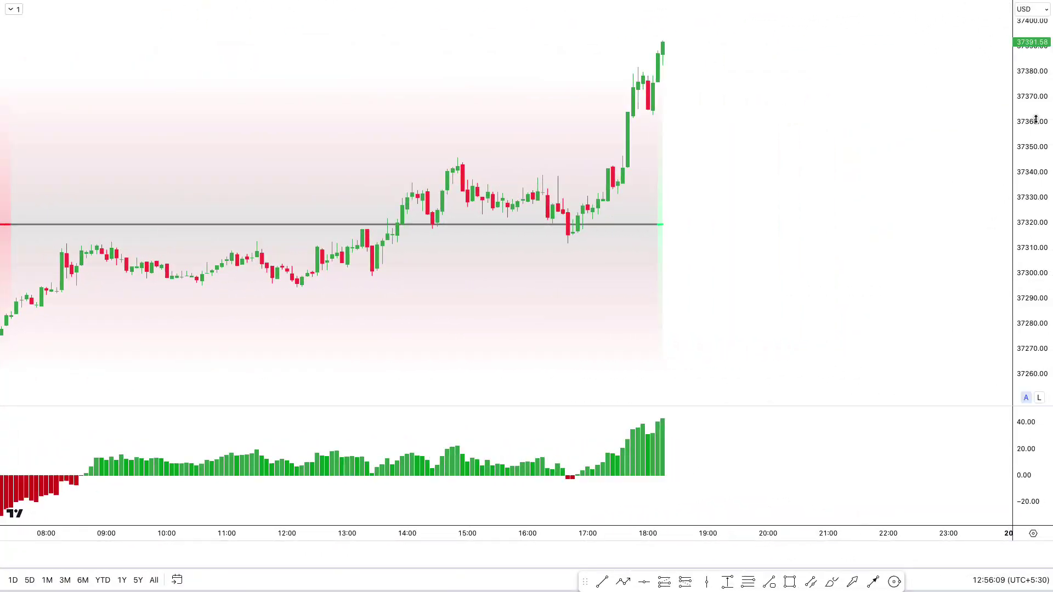
pyautogui.moveTo(1036, 119); pyautogui.dragTo(1037, 222)
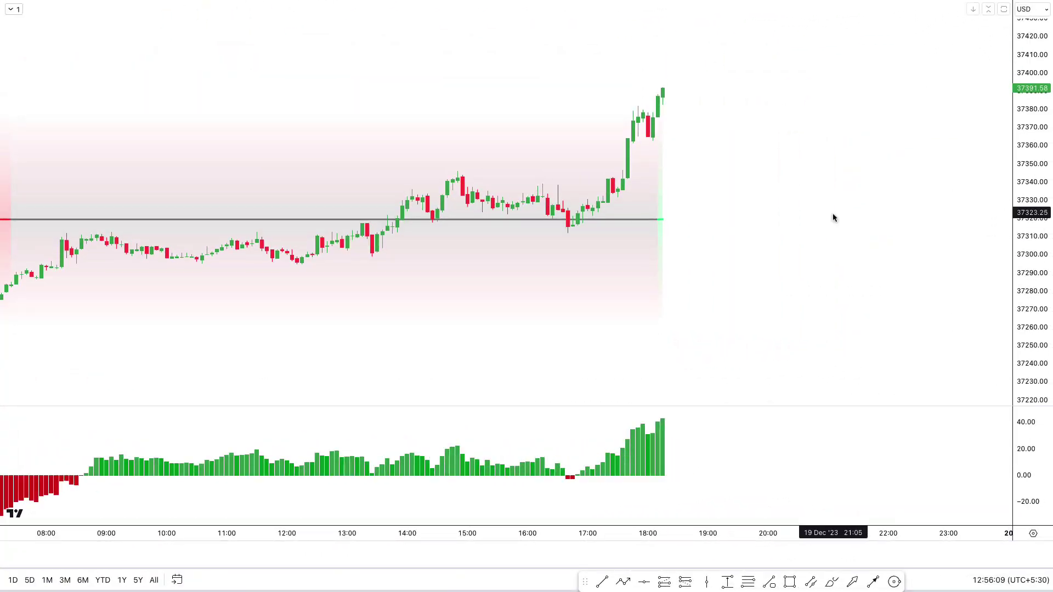
pyautogui.moveTo(832, 217); pyautogui.dragTo(728, 279)
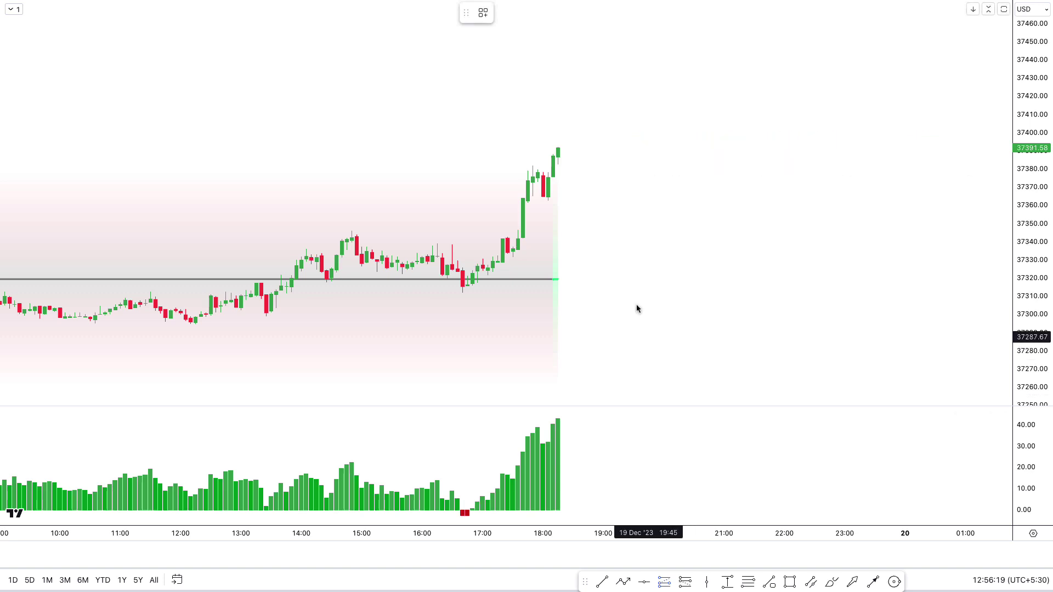
pyautogui.click(559, 150)
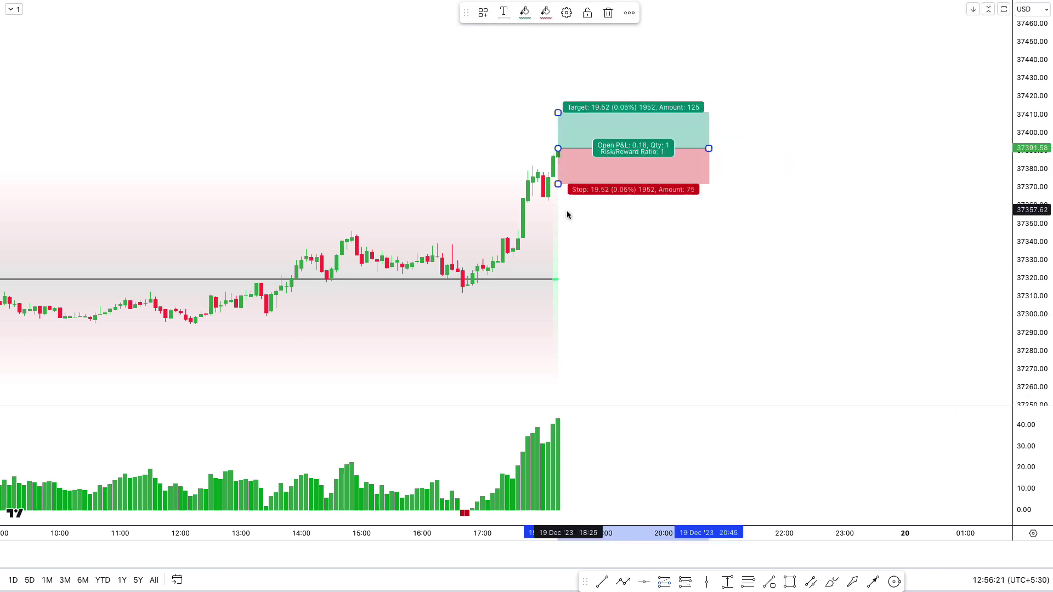
pyautogui.moveTo(556, 189); pyautogui.dragTo(549, 279)
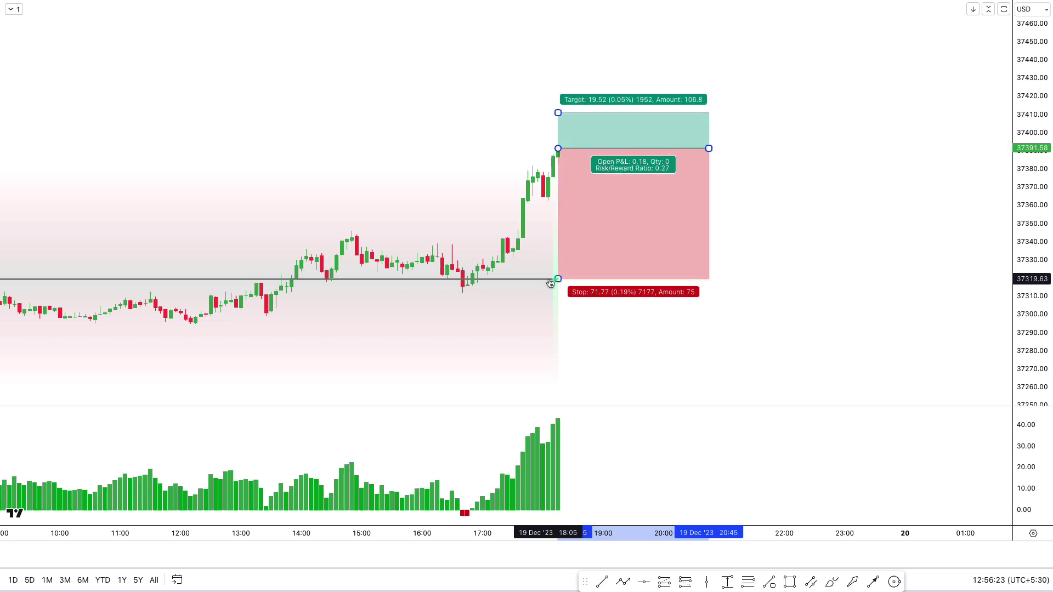
# - Raise the long position's target to 107.82 above entry for a 1.5 risk/reward ratio and extend its right edge
pyautogui.moveTo(1027, 75); pyautogui.dragTo(1033, 188)
pyautogui.moveTo(881, 219); pyautogui.dragTo(798, 258)
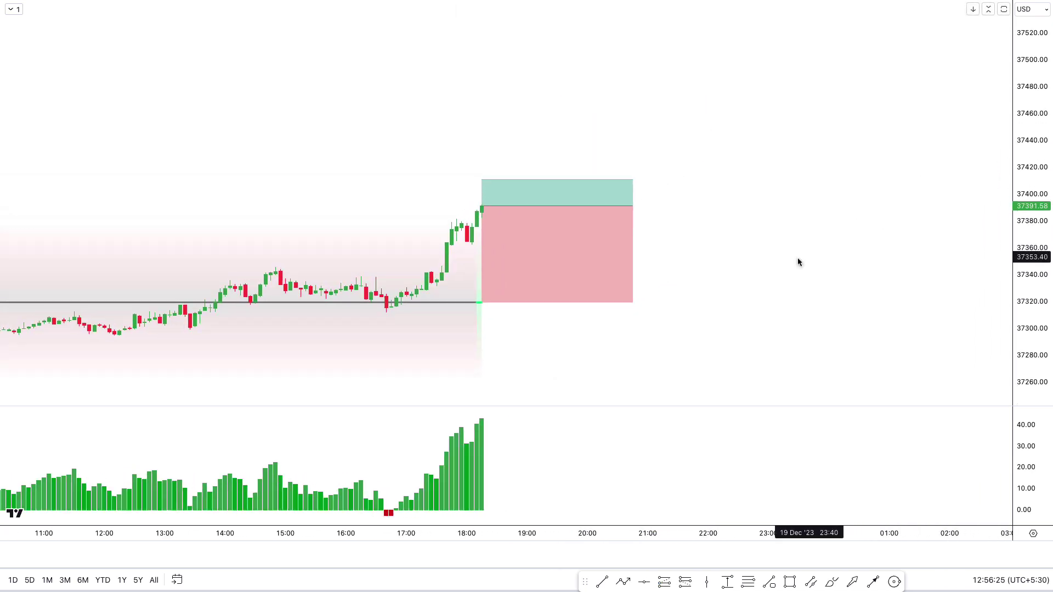
pyautogui.moveTo(482, 180); pyautogui.dragTo(482, 61)
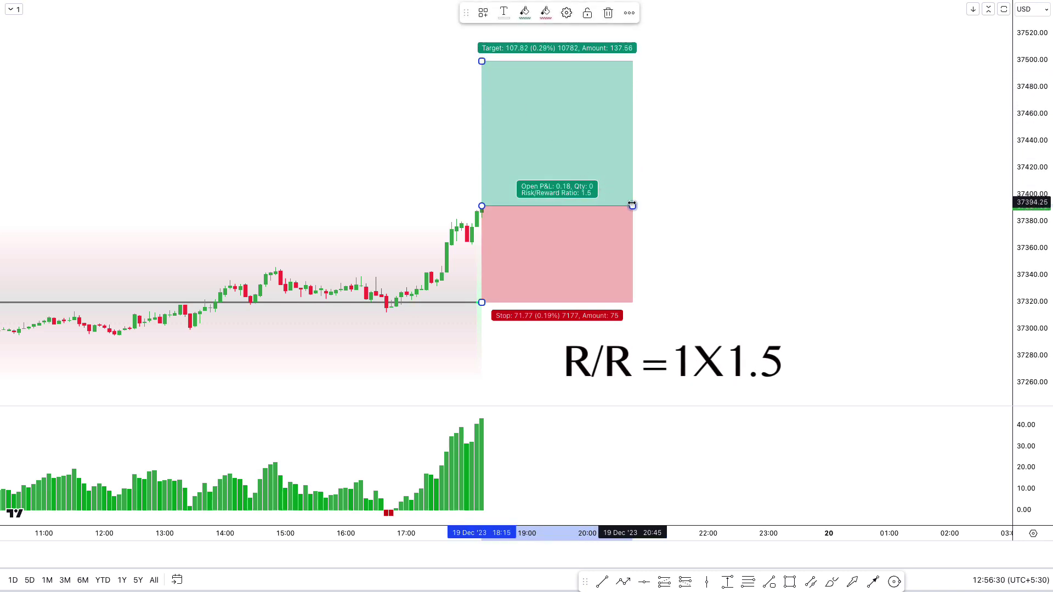
pyautogui.moveTo(632, 206); pyautogui.dragTo(734, 206)
pyautogui.click(821, 211)
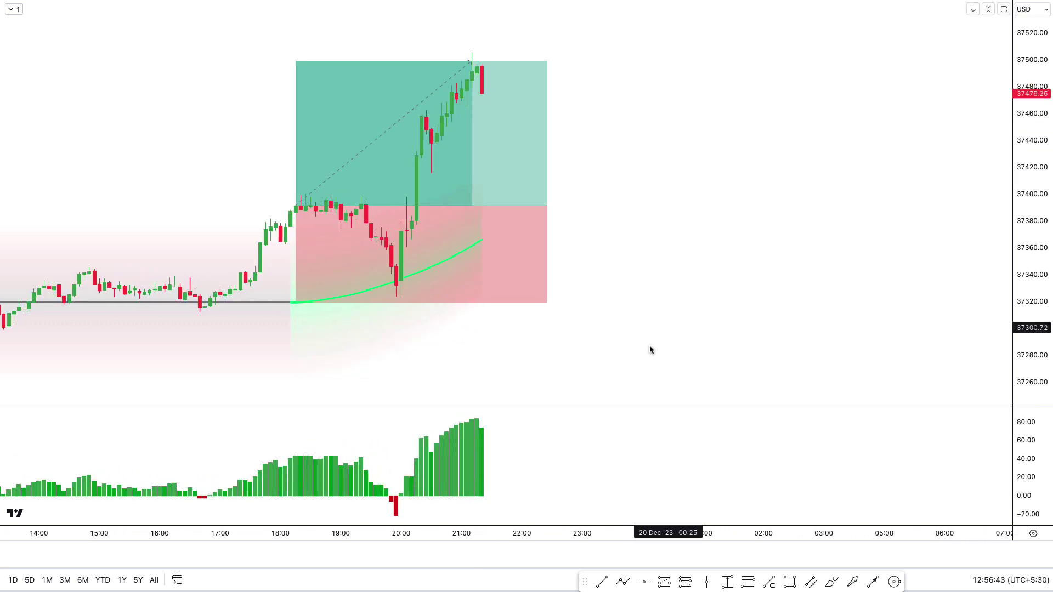
# - Shorten the 19 Dec long position so its right edge ends at the candle that reaches the target
pyautogui.moveTo(548, 206); pyautogui.dragTo(473, 206)
pyautogui.click(554, 246)
pyautogui.moveTo(592, 290); pyautogui.dragTo(831, 276)
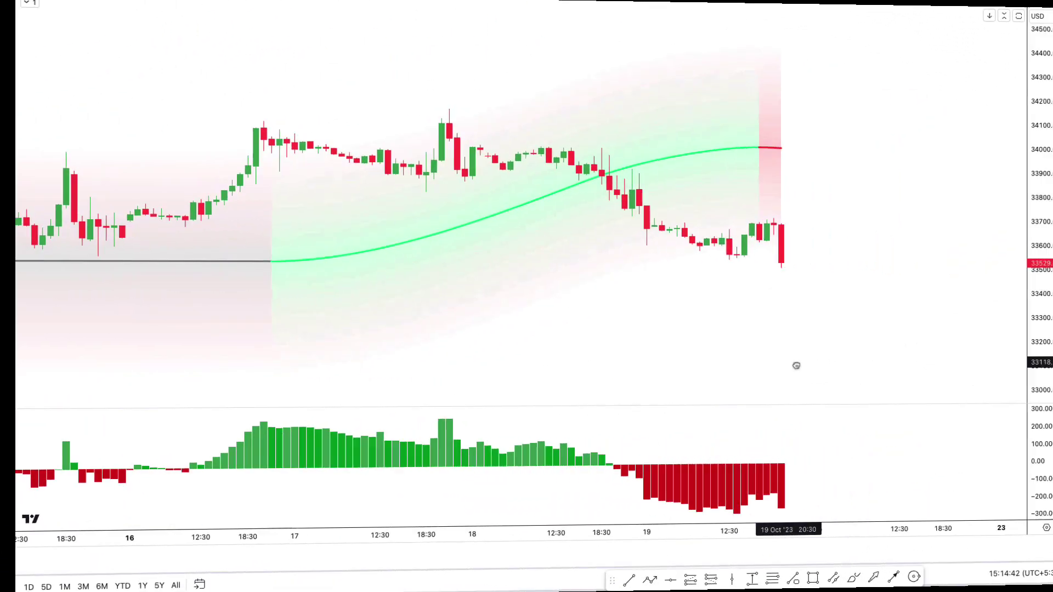
# - Place a short position at the 19 Oct 19:30 candle's close and raise its stop to 33999.75 on the red MA line
pyautogui.moveTo(795, 365); pyautogui.dragTo(738, 370)
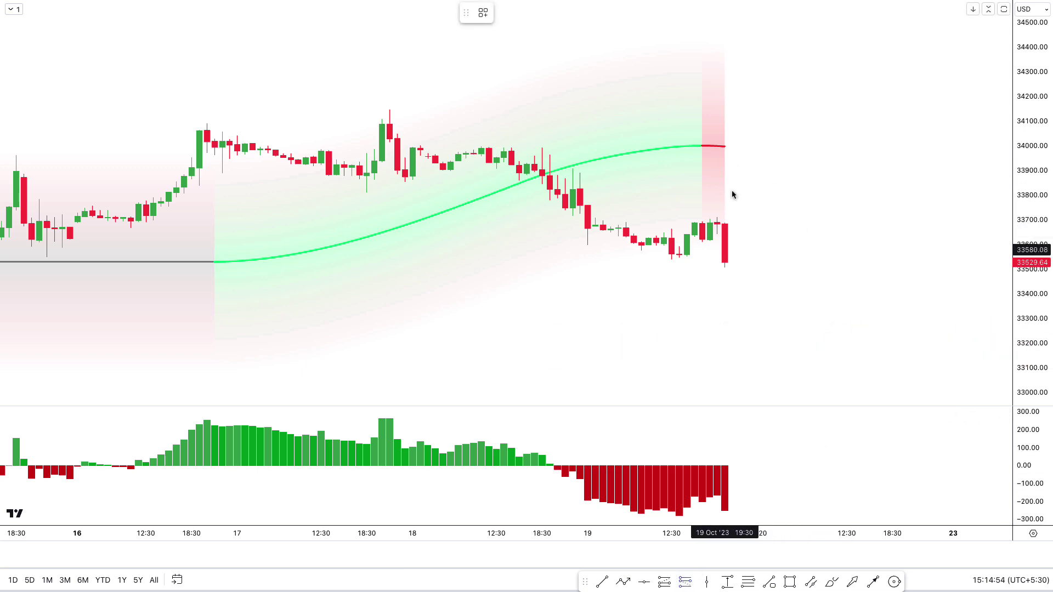
pyautogui.click(727, 263)
pyautogui.moveTo(725, 229); pyautogui.dragTo(723, 146)
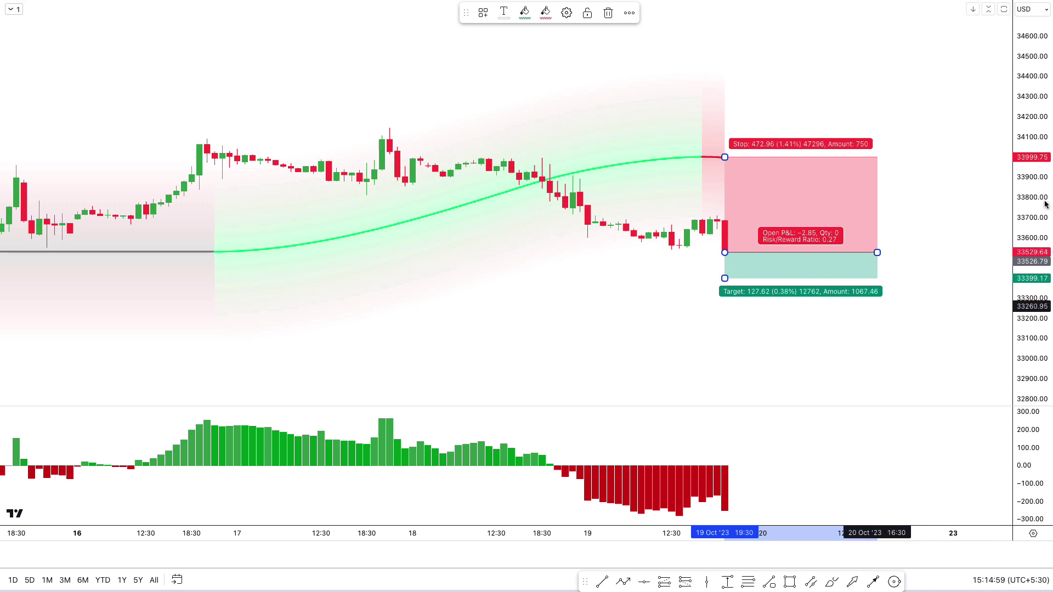
# - Lower the short position's target to 32817.64 for a 1.5 risk/reward ratio
pyautogui.moveTo(877, 306); pyautogui.dragTo(684, 282)
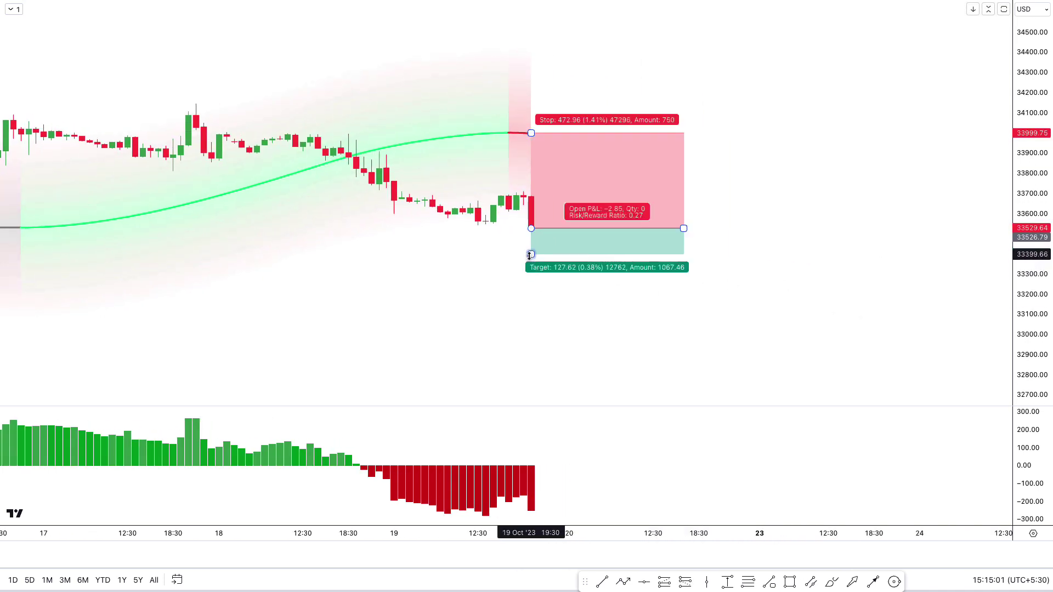
pyautogui.moveTo(530, 255); pyautogui.dragTo(536, 372)
pyautogui.click(771, 276)
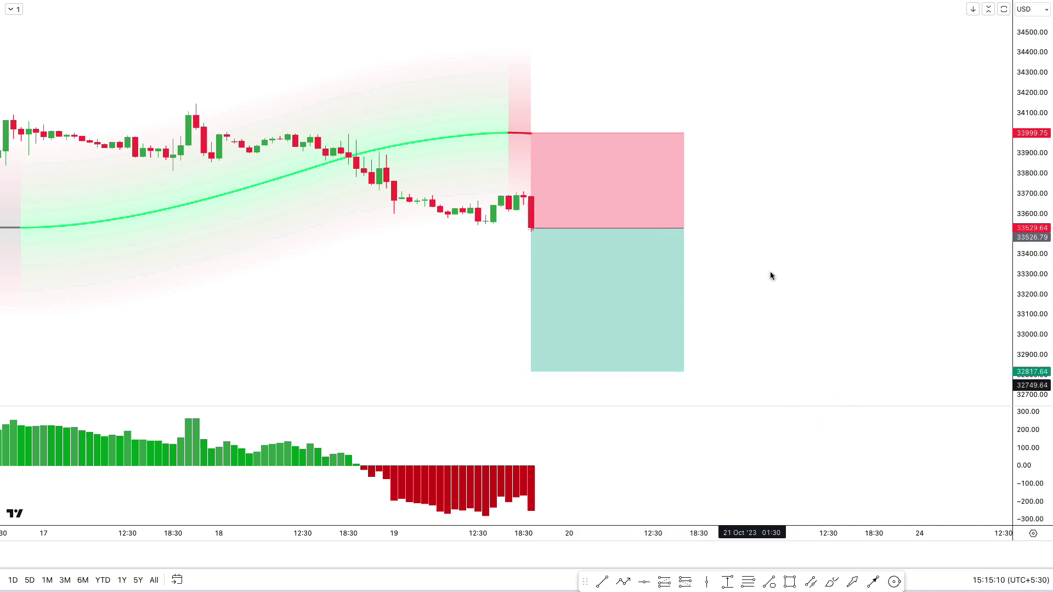
# - Advance the bar replay and extend the short position's right edge to 23 Oct 19:30
pyautogui.click(473, 561)
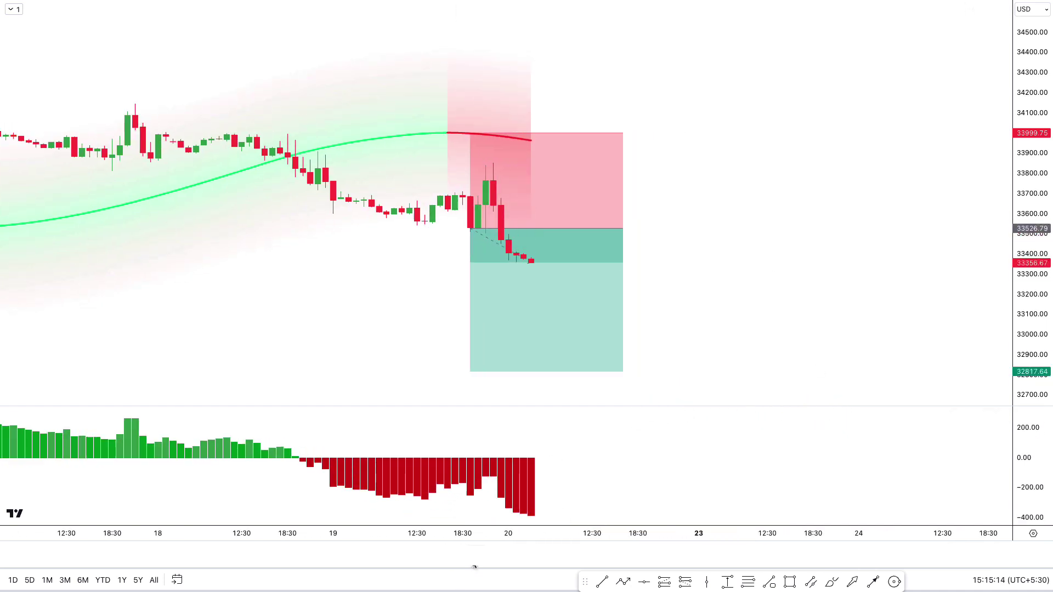
pyautogui.click(475, 567)
pyautogui.moveTo(562, 229); pyautogui.dragTo(665, 229)
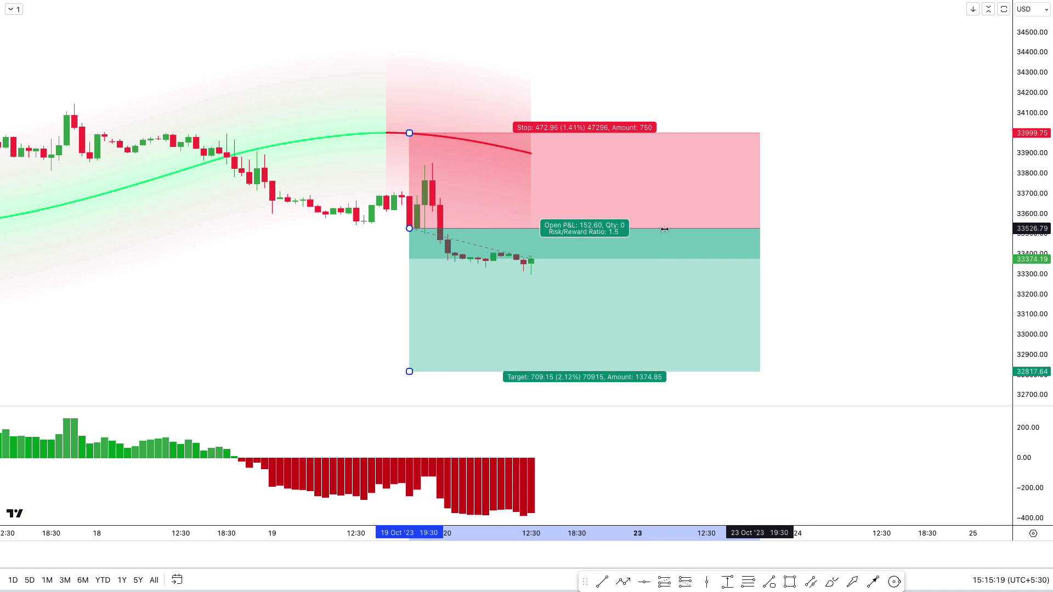
pyautogui.moveTo(828, 294); pyautogui.dragTo(829, 289)
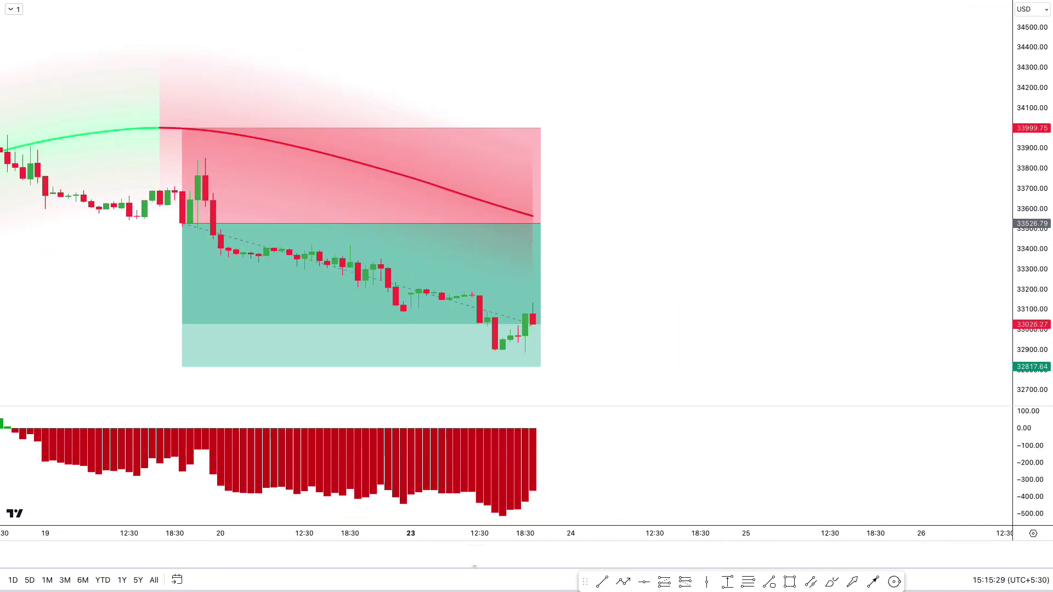
# - Keep extending the short position as replay candles form, finishing its right edge at 26 Oct 22:30, just past the target hit
pyautogui.moveTo(534, 223); pyautogui.dragTo(623, 225)
pyautogui.moveTo(758, 321); pyautogui.dragTo(853, 298)
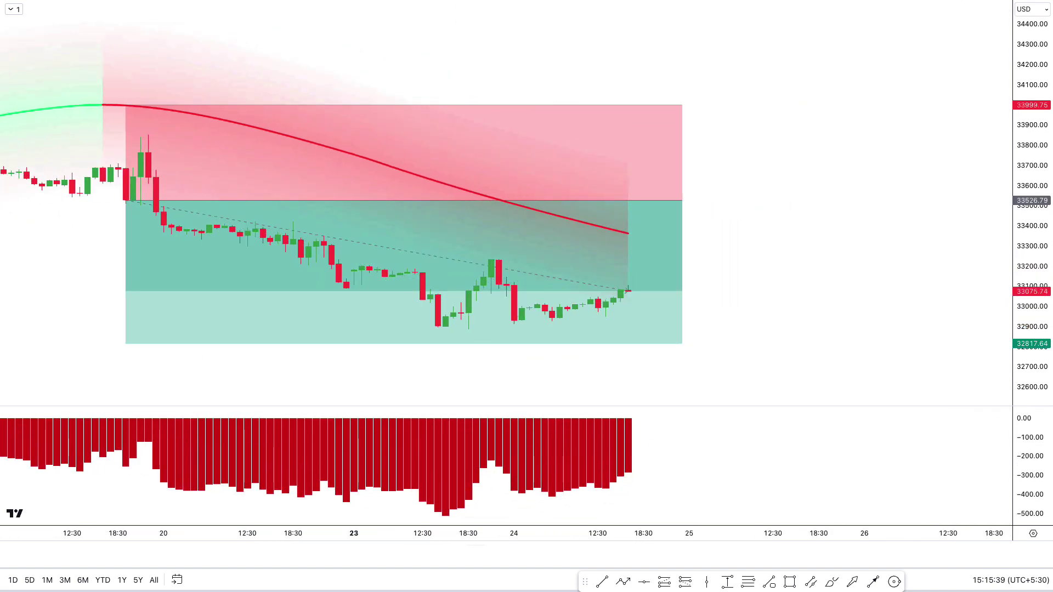
pyautogui.moveTo(674, 200); pyautogui.dragTo(781, 201)
pyautogui.moveTo(842, 241); pyautogui.dragTo(868, 236)
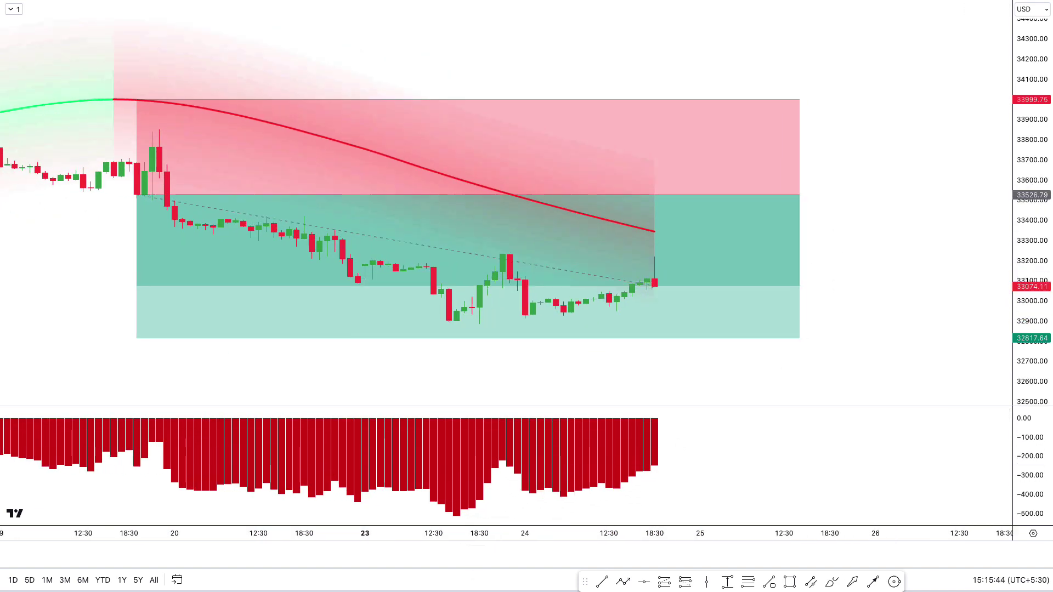
pyautogui.scroll(-2, 812, 207)
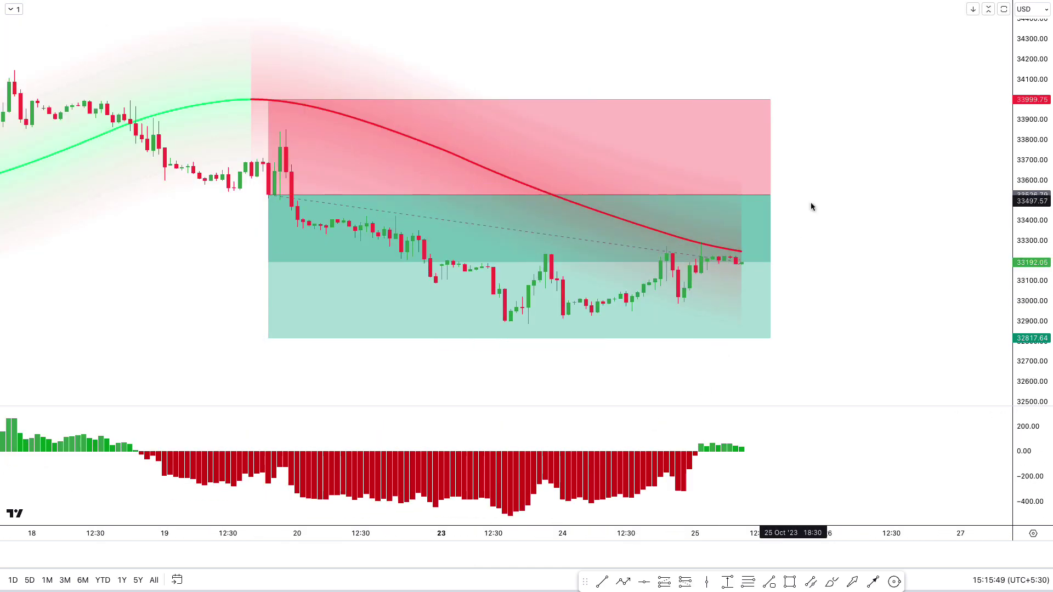
pyautogui.moveTo(774, 195); pyautogui.dragTo(875, 194)
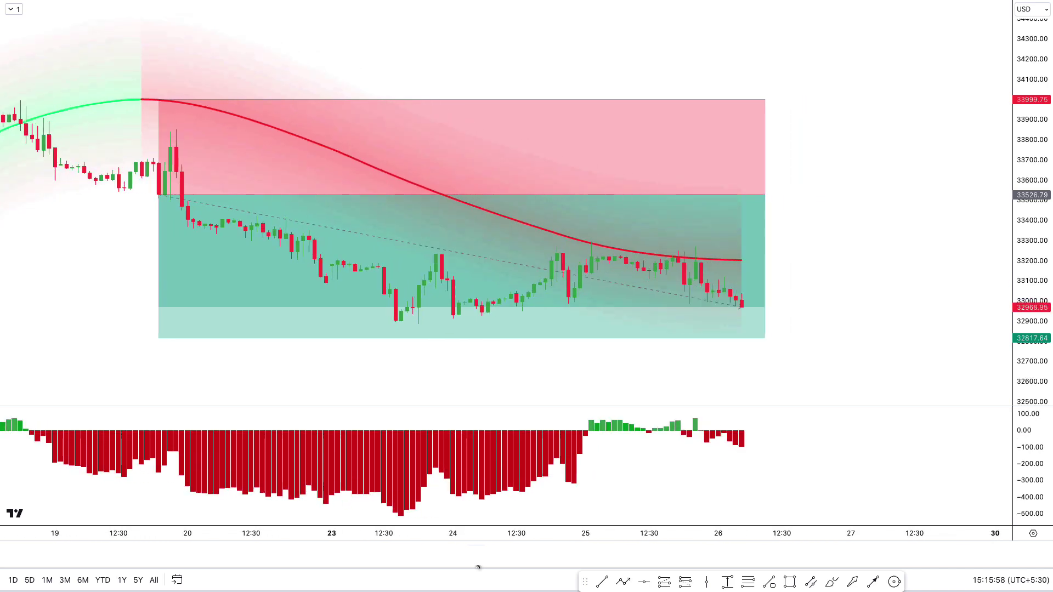
pyautogui.moveTo(750, 193); pyautogui.dragTo(840, 195)
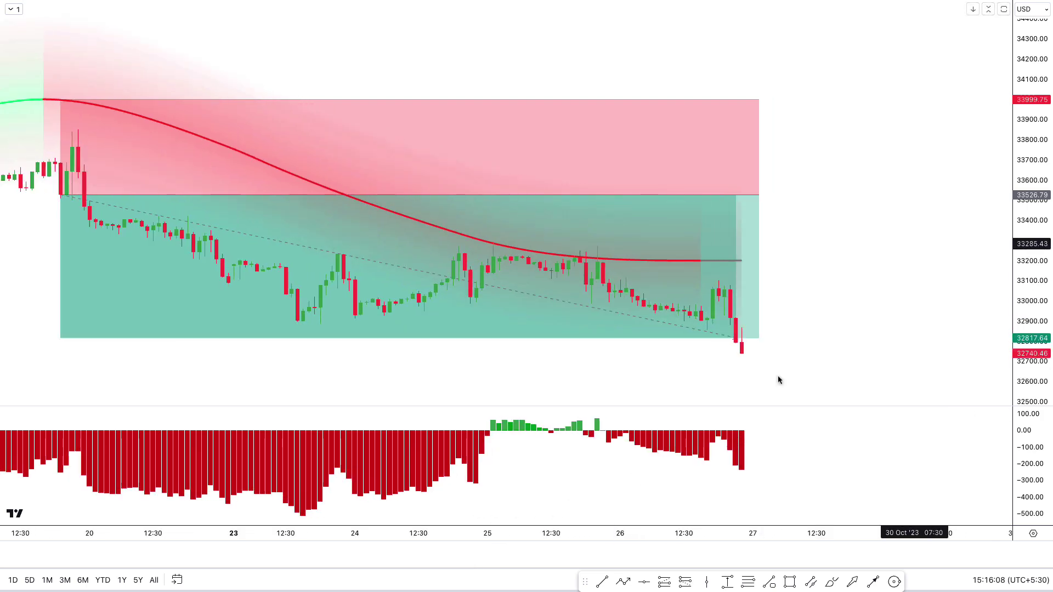
pyautogui.moveTo(759, 195); pyautogui.dragTo(742, 194)
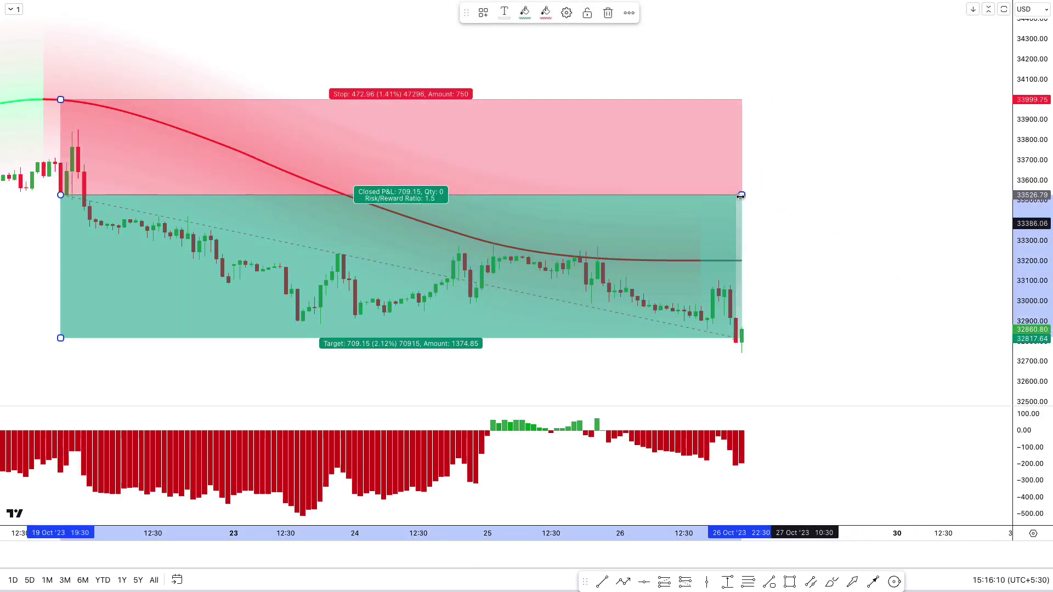
pyautogui.click(803, 233)
pyautogui.moveTo(804, 236); pyautogui.dragTo(979, 227)
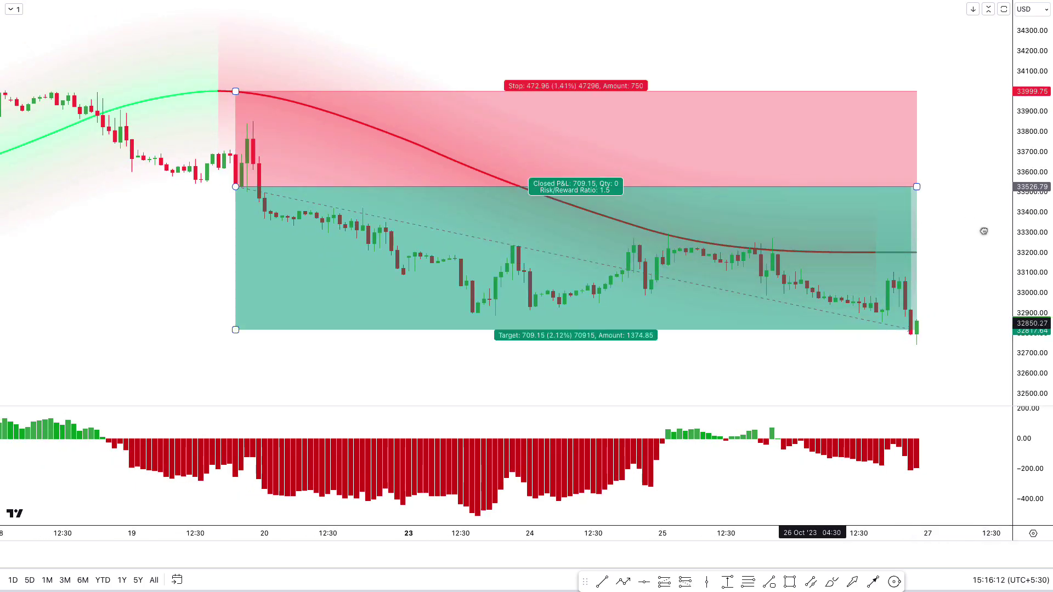
pyautogui.hscroll(-1, 675, 376)
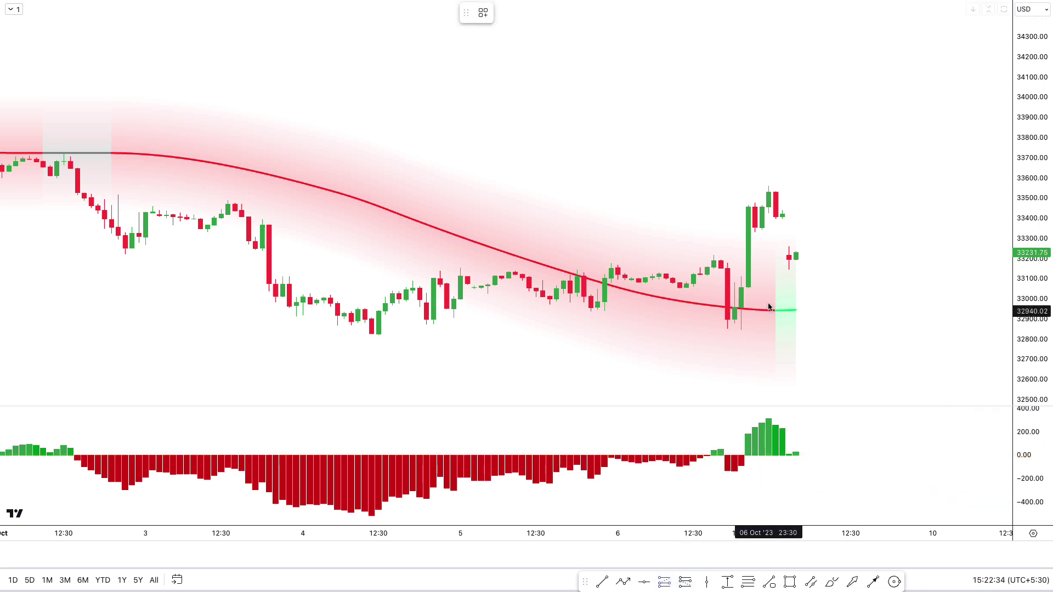
# - Place a long position at the 9 Oct 04:30 candle's close, with its stop on the green MA line and its target at 1.5 risk/reward
pyautogui.click(798, 257)
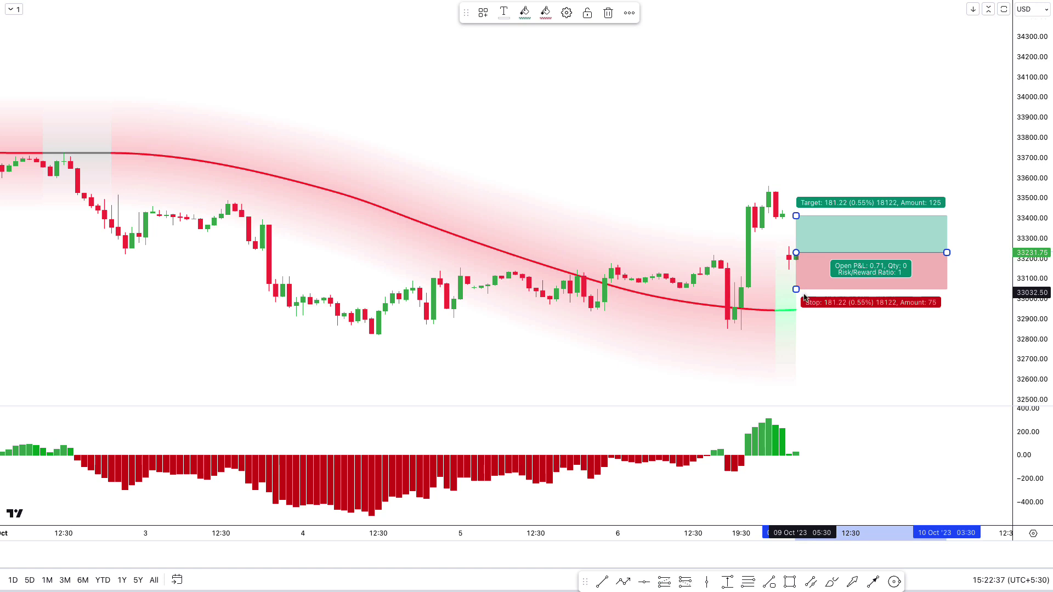
pyautogui.moveTo(796, 295); pyautogui.dragTo(794, 310)
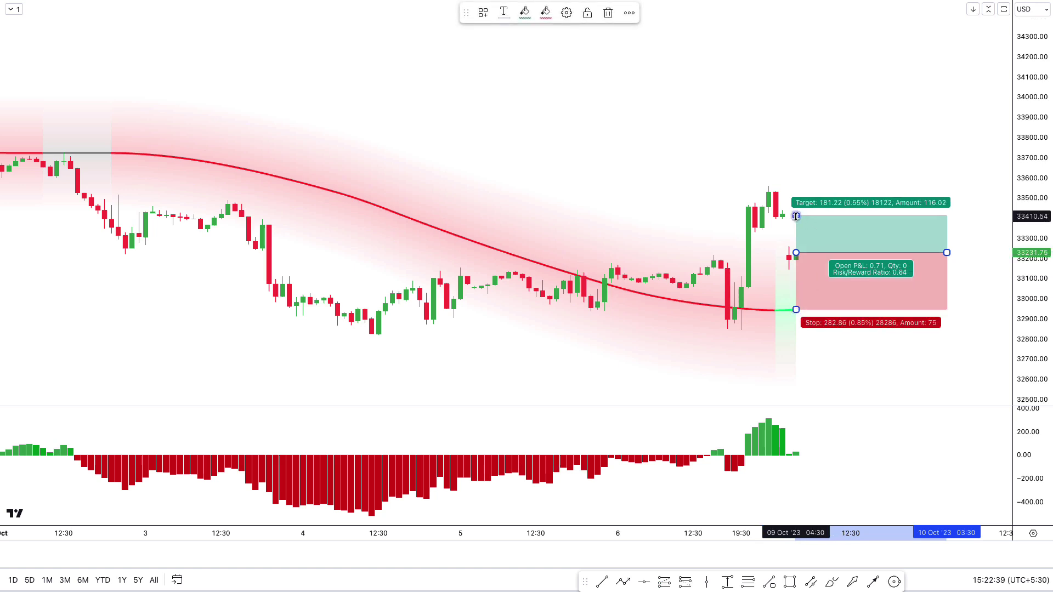
pyautogui.moveTo(796, 217); pyautogui.dragTo(791, 166)
pyautogui.click(699, 141)
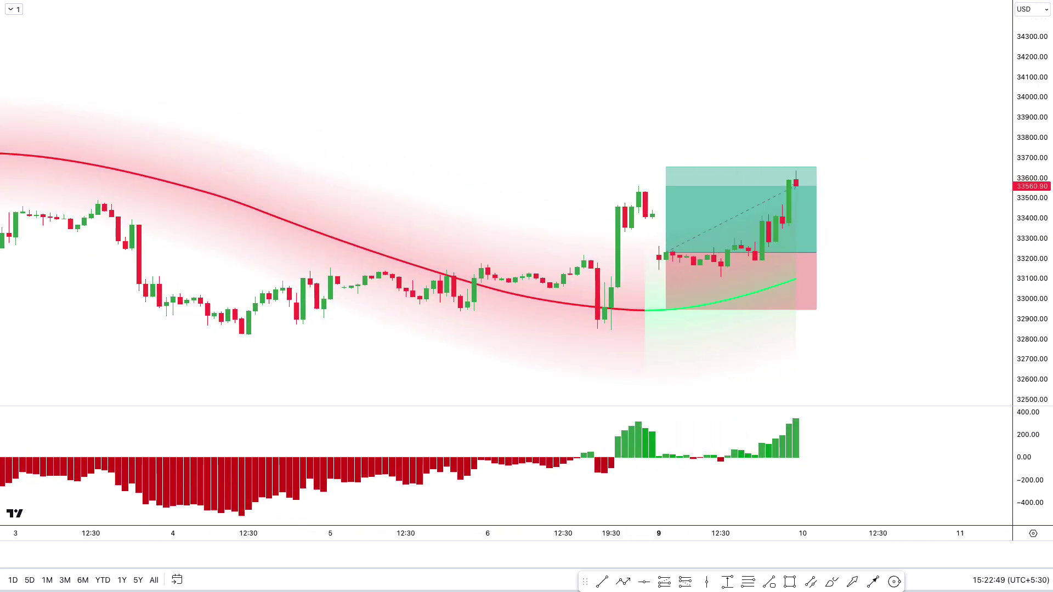
# - Advance the bar replay while extending the long position, and end its right edge at the candle that hits the target
pyautogui.moveTo(816, 253); pyautogui.dragTo(947, 252)
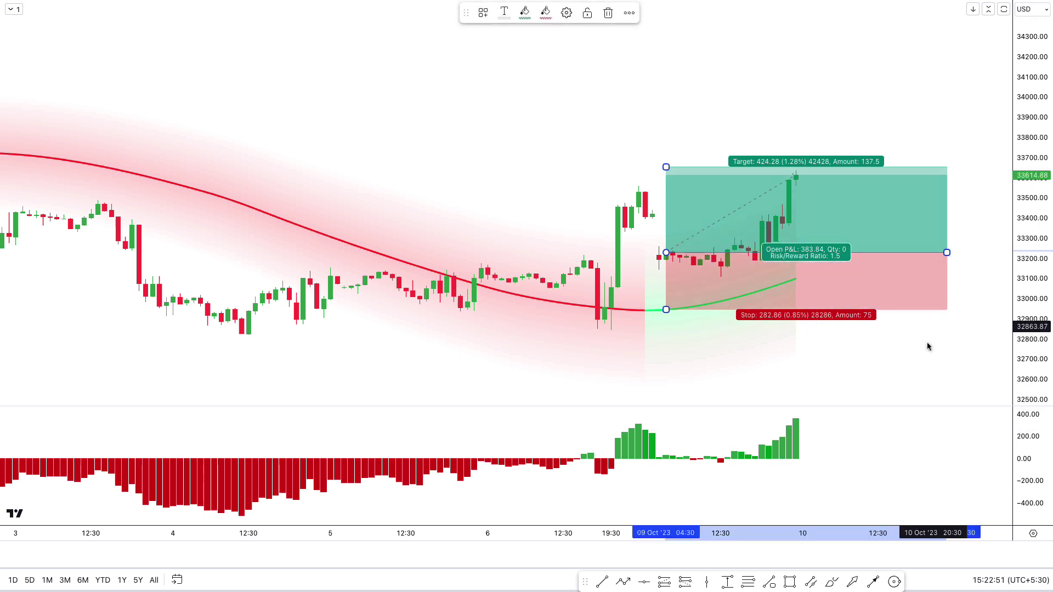
pyautogui.click(912, 362)
pyautogui.moveTo(912, 362); pyautogui.dragTo(889, 360)
pyautogui.scroll(2, 890, 360)
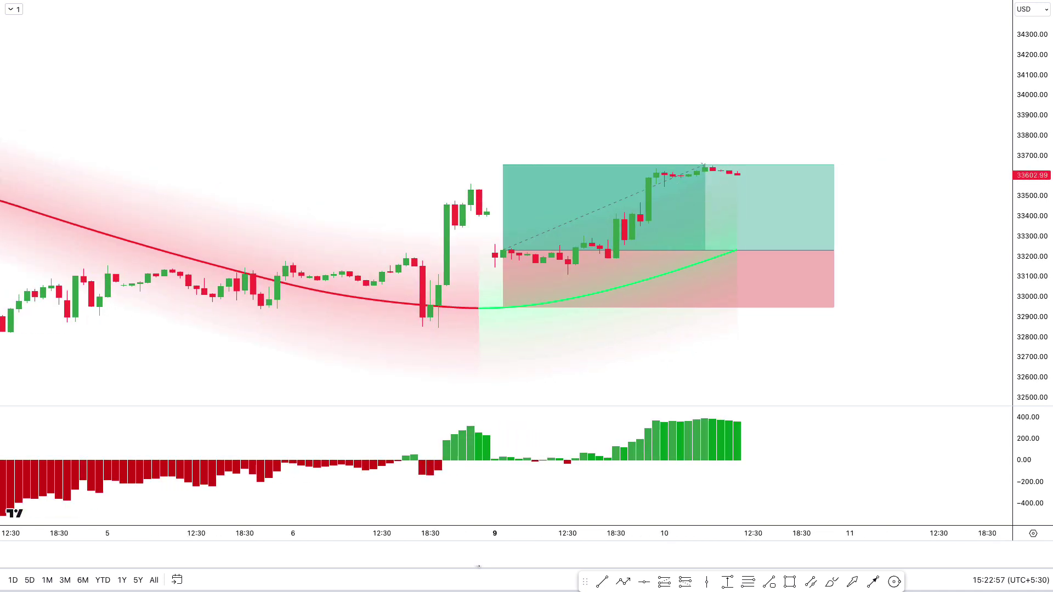
pyautogui.moveTo(826, 250); pyautogui.dragTo(700, 239)
pyautogui.click(782, 282)
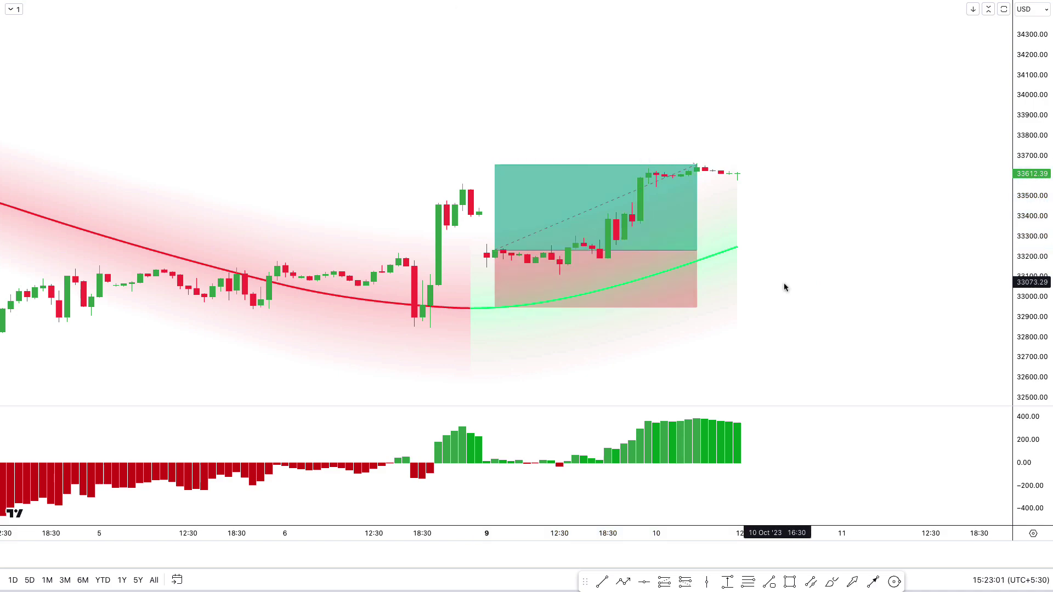
pyautogui.scroll(3, 921, 281)
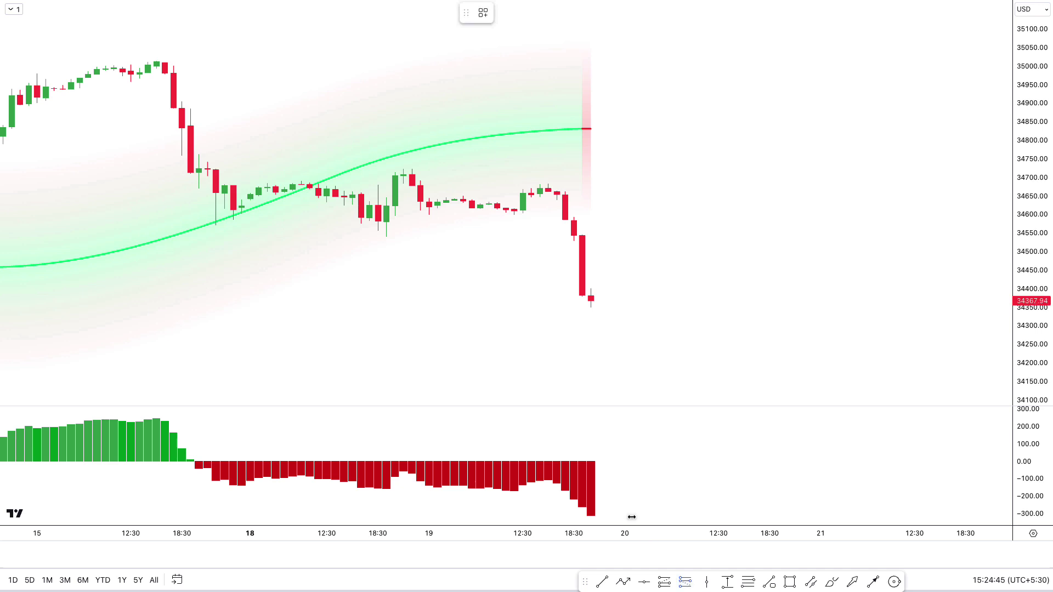
# - Place a short position at the 19 Sep 20:30 candle's close, with its stop at 34838.16 on the red MA line and target at 33664.86
pyautogui.click(592, 301)
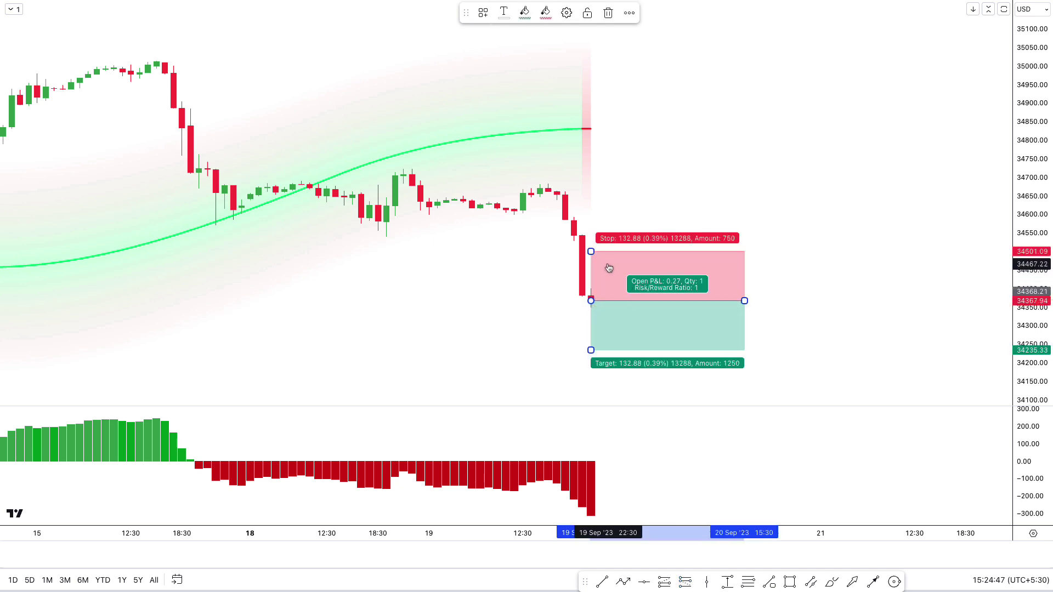
pyautogui.moveTo(591, 252); pyautogui.dragTo(582, 122)
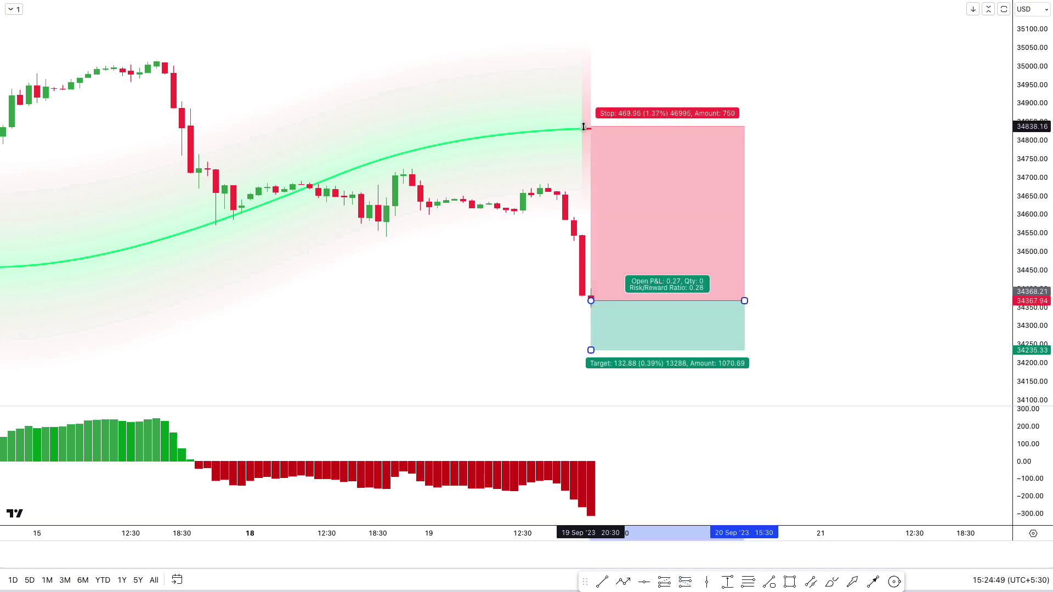
pyautogui.moveTo(1051, 178); pyautogui.dragTo(1051, 305)
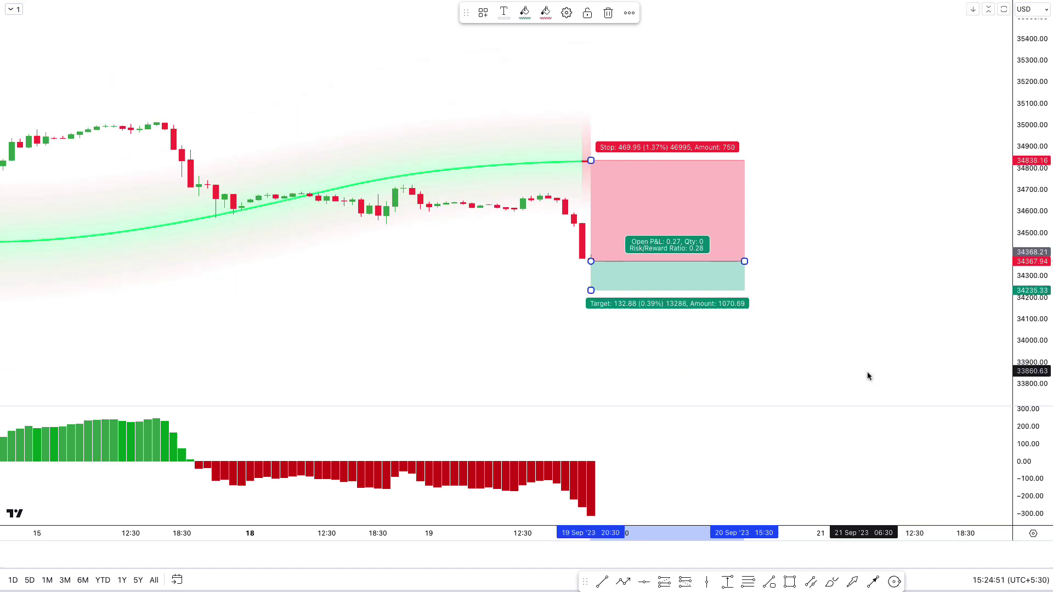
pyautogui.moveTo(566, 344); pyautogui.dragTo(525, 270)
pyautogui.moveTo(549, 215); pyautogui.dragTo(535, 335)
pyautogui.click(465, 311)
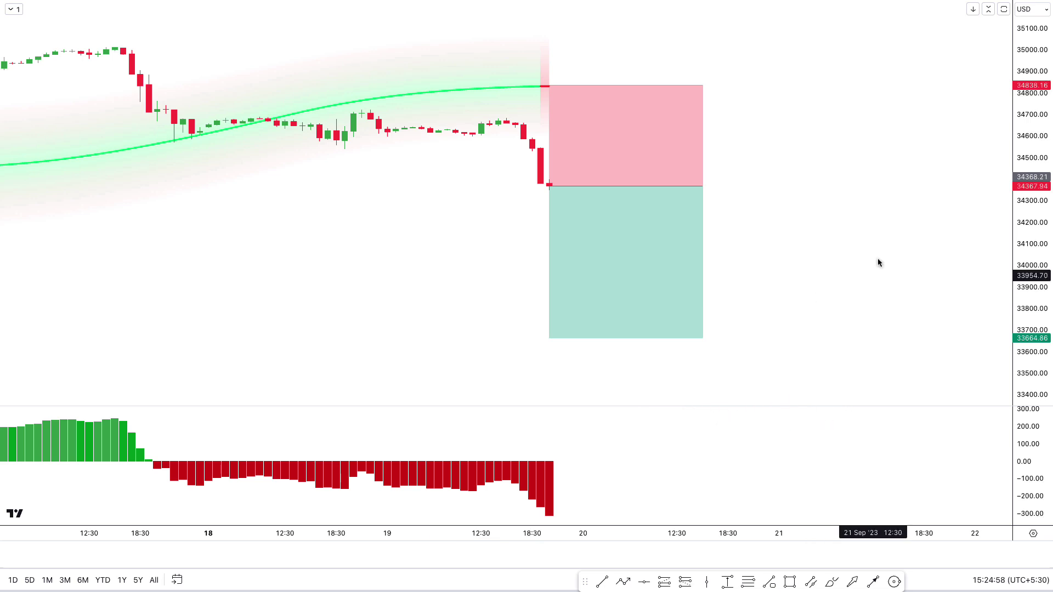
# - Run the bar replay and extend the short position's right edge to 22 Sep 21:30 as new candles form
pyautogui.click(473, 561)
pyautogui.moveTo(550, 186); pyautogui.dragTo(754, 186)
pyautogui.click(473, 561)
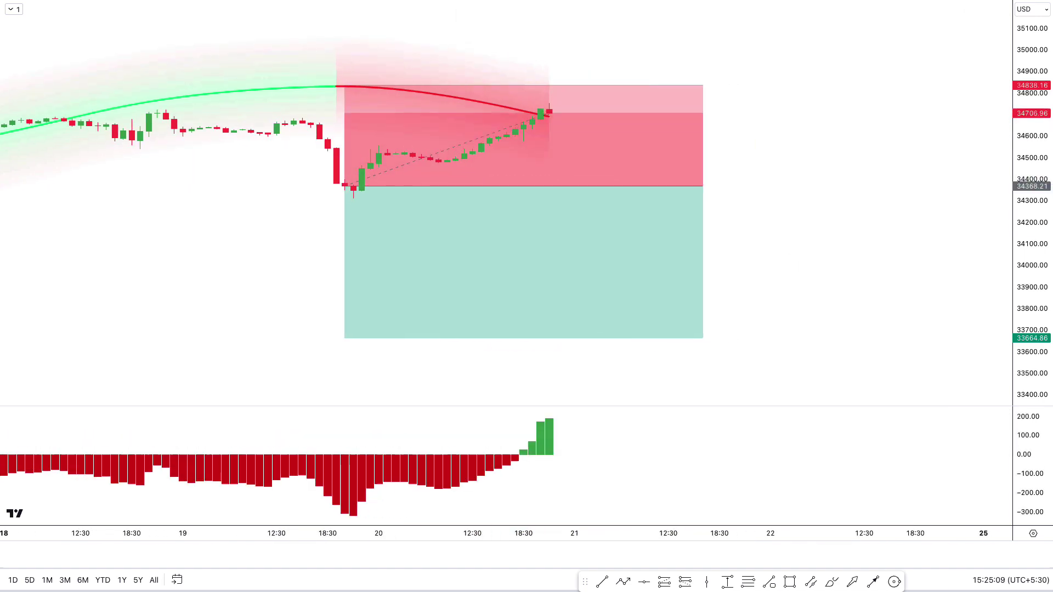
pyautogui.click(473, 560)
pyautogui.moveTo(576, 186); pyautogui.dragTo(811, 208)
pyautogui.scroll(-2, 811, 208)
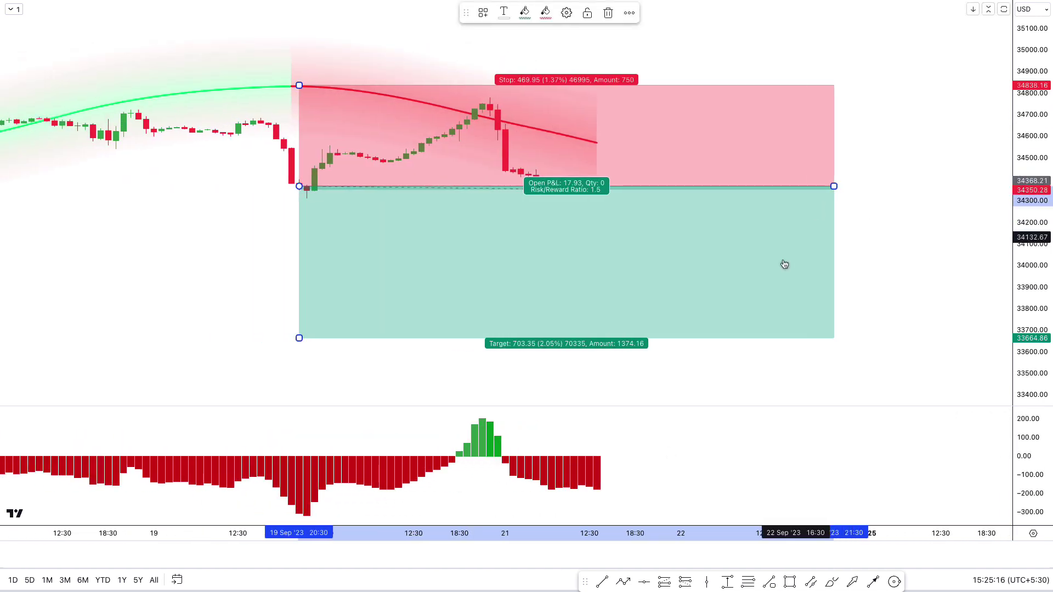
pyautogui.click(644, 400)
pyautogui.click(473, 561)
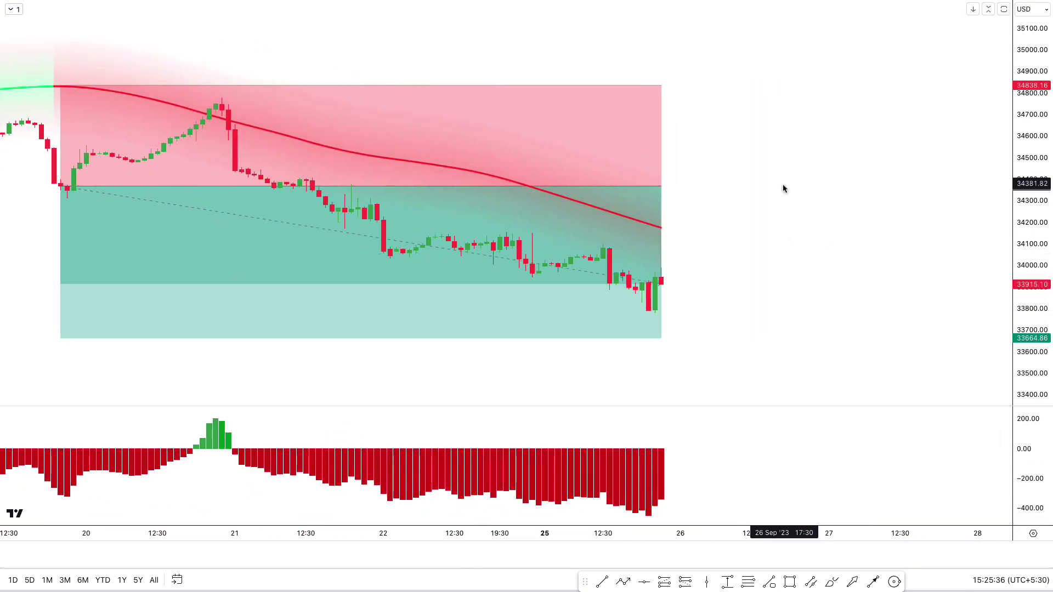
# - Extend the short position past 26 Sep during the replay, and finish its right edge at the candle that reaches the target
pyautogui.moveTo(661, 186); pyautogui.dragTo(778, 186)
pyautogui.click(814, 211)
pyautogui.scroll(-2, 823, 216)
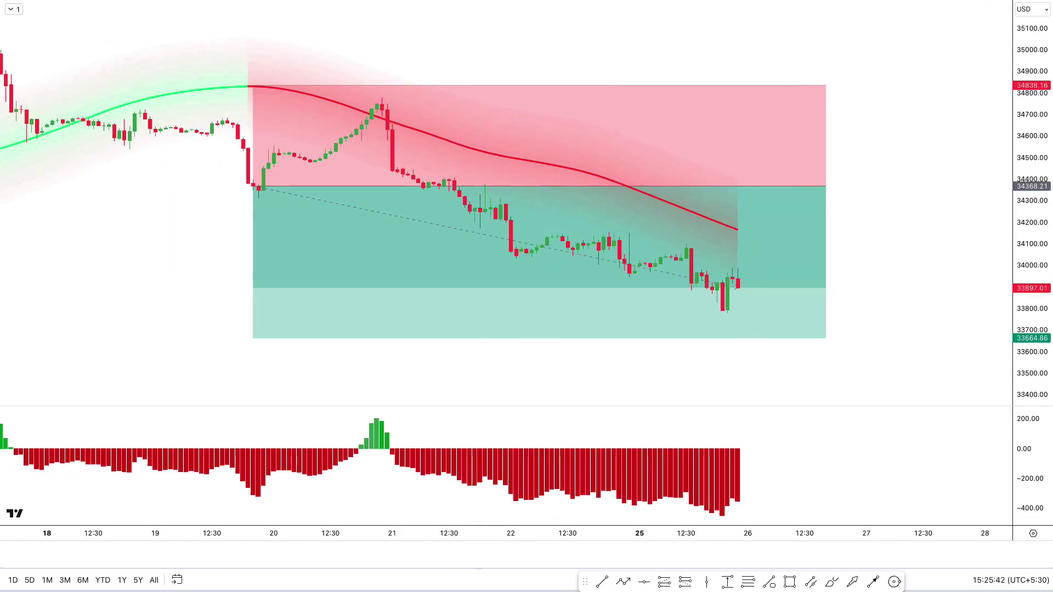
pyautogui.moveTo(744, 186)
pyautogui.mouseDown()
pyautogui.moveTo(793, 176)
pyautogui.moveTo(868, 187)
pyautogui.moveTo(724, 192)
pyautogui.mouseUp()
pyautogui.click(768, 207)
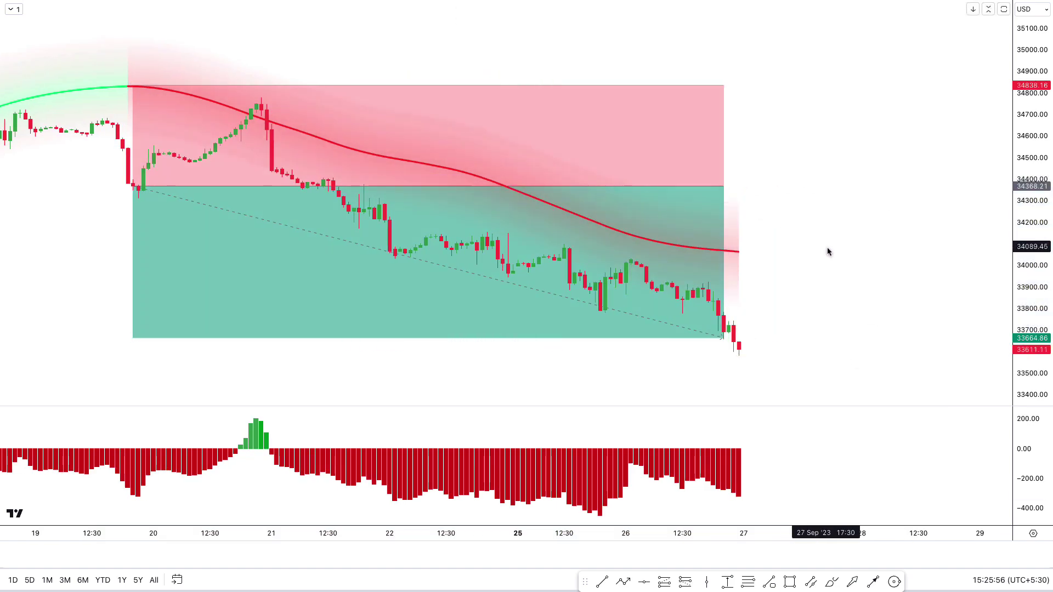
# - Review the completed short trade and the earlier price and indicator history back to about 5 Sep
pyautogui.moveTo(839, 250); pyautogui.dragTo(983, 257)
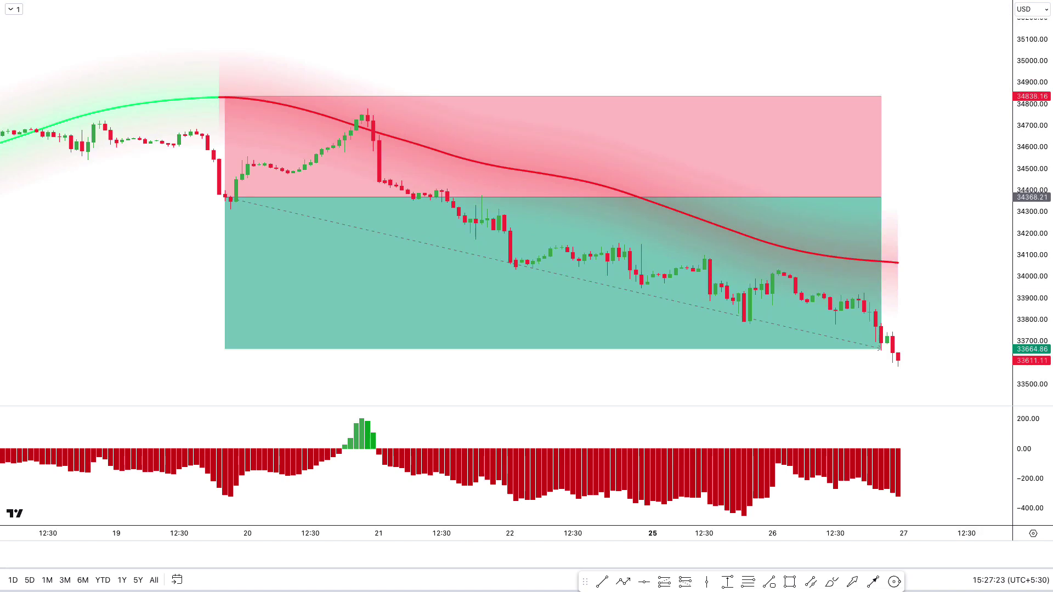
pyautogui.press('Left')
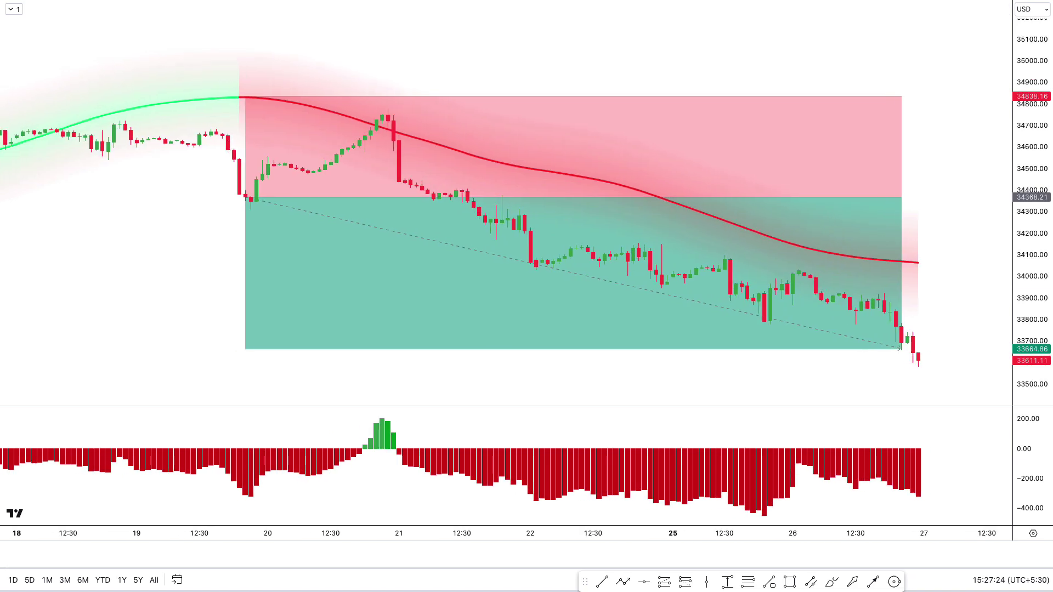
pyautogui.press('Left')
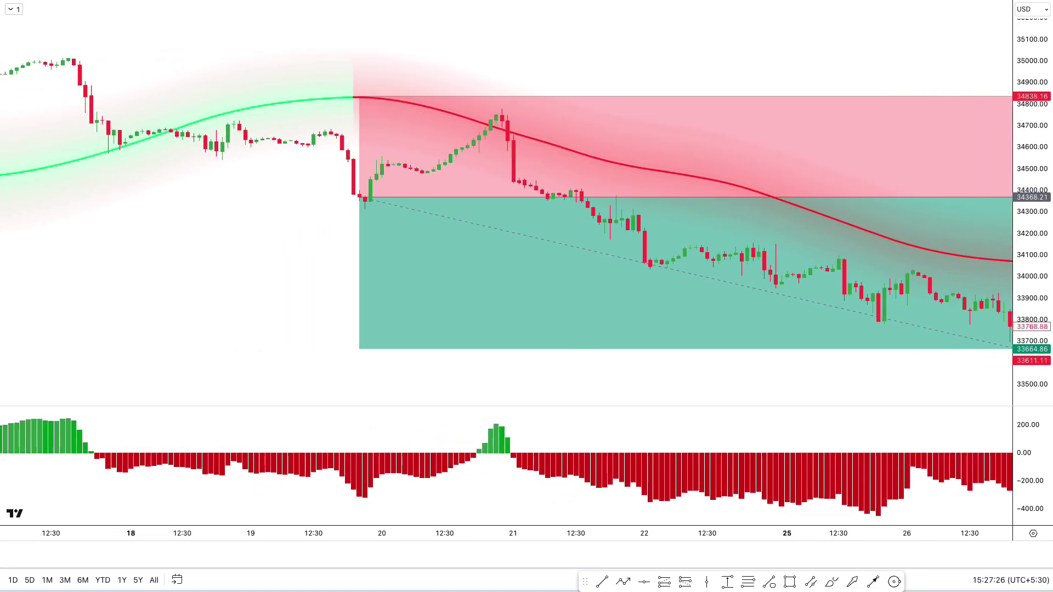
pyautogui.press('Left')
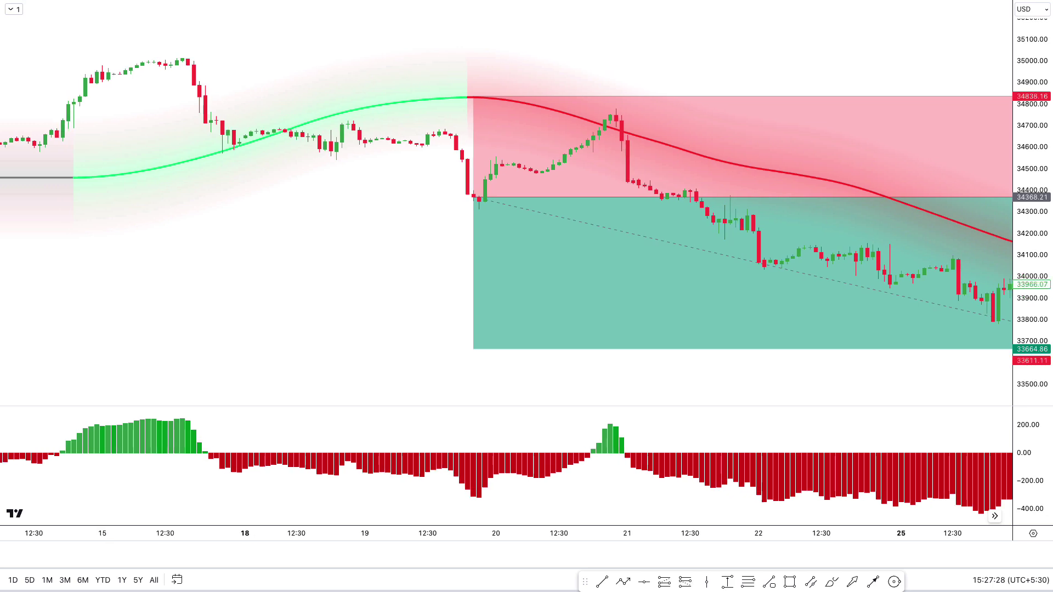
pyautogui.press('Left')
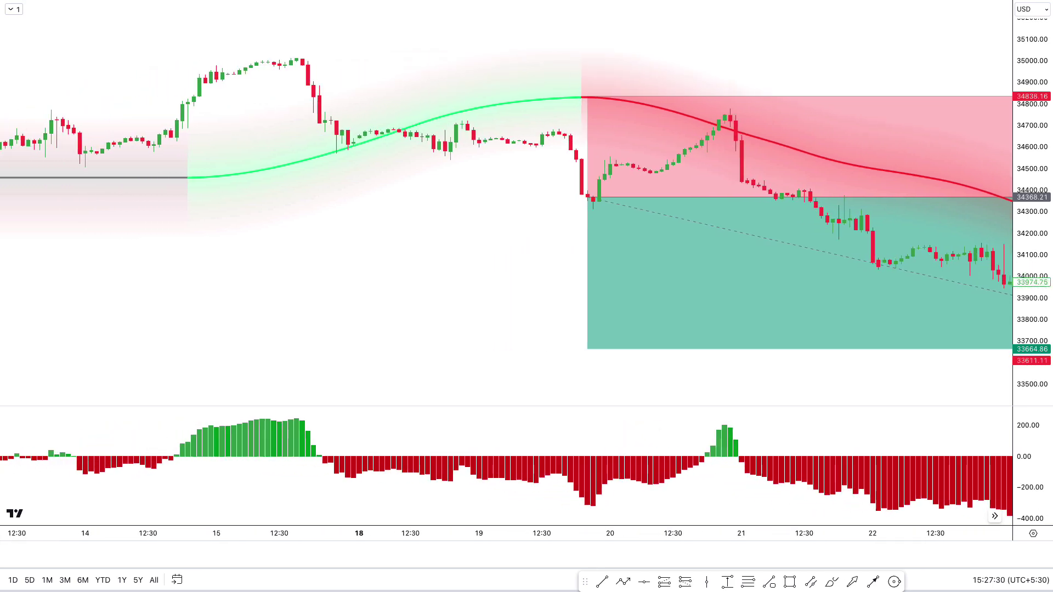
pyautogui.press('Left')
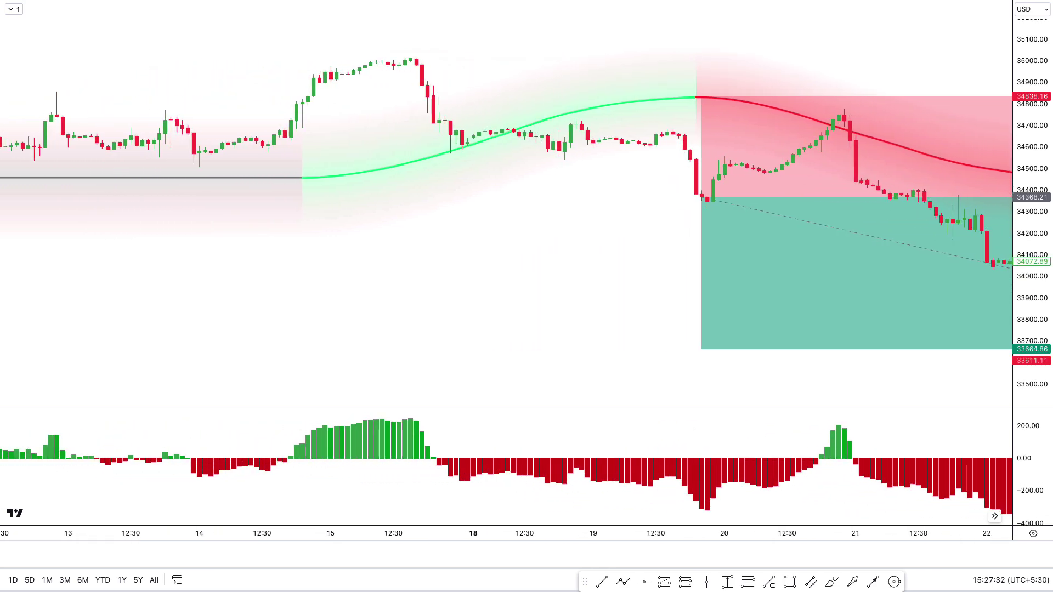
pyautogui.press('Left')
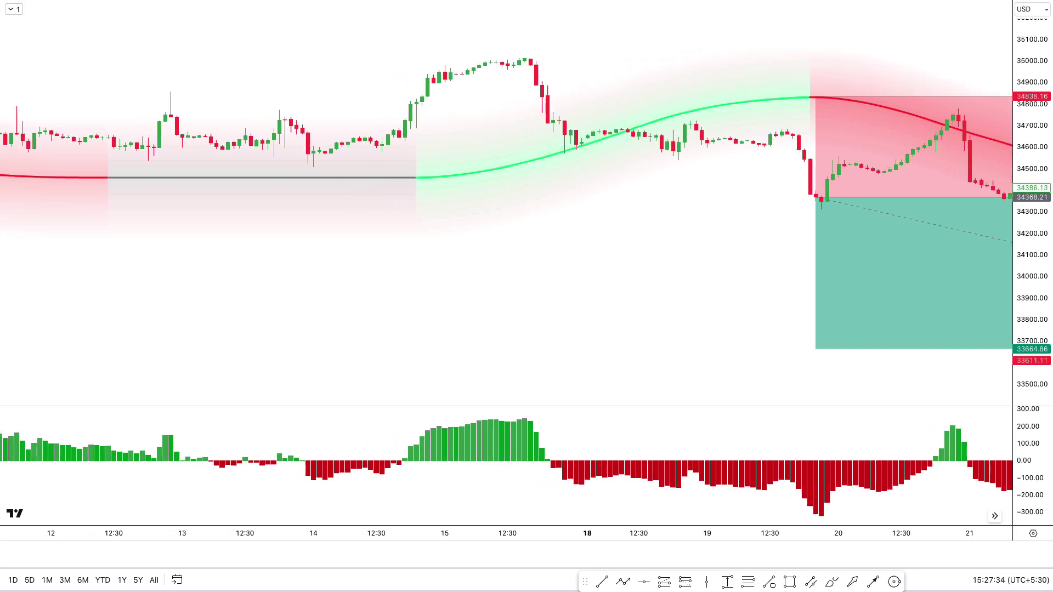
pyautogui.press('Left')
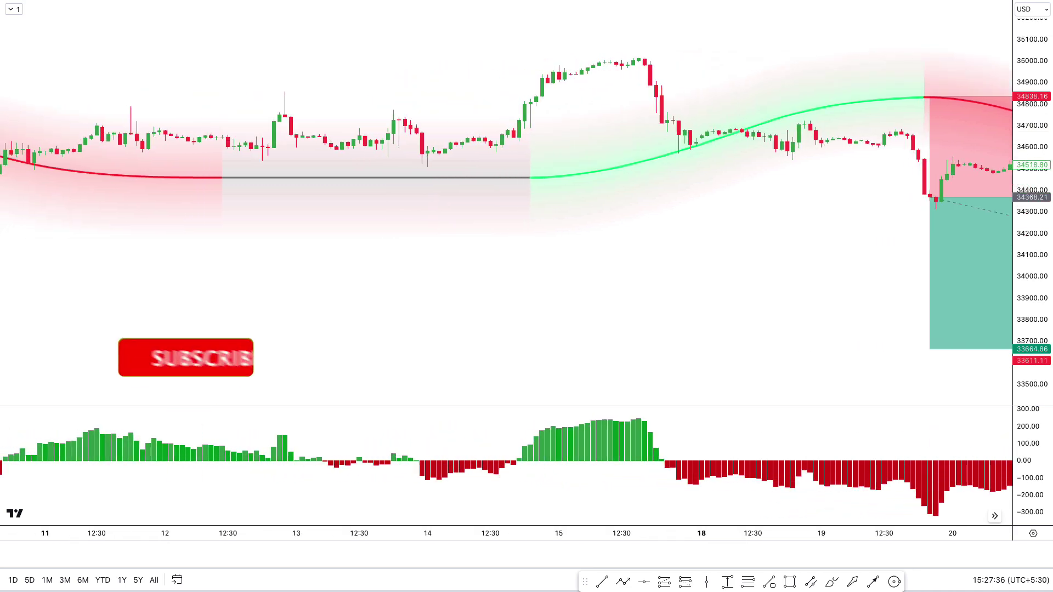
pyautogui.press('Left')
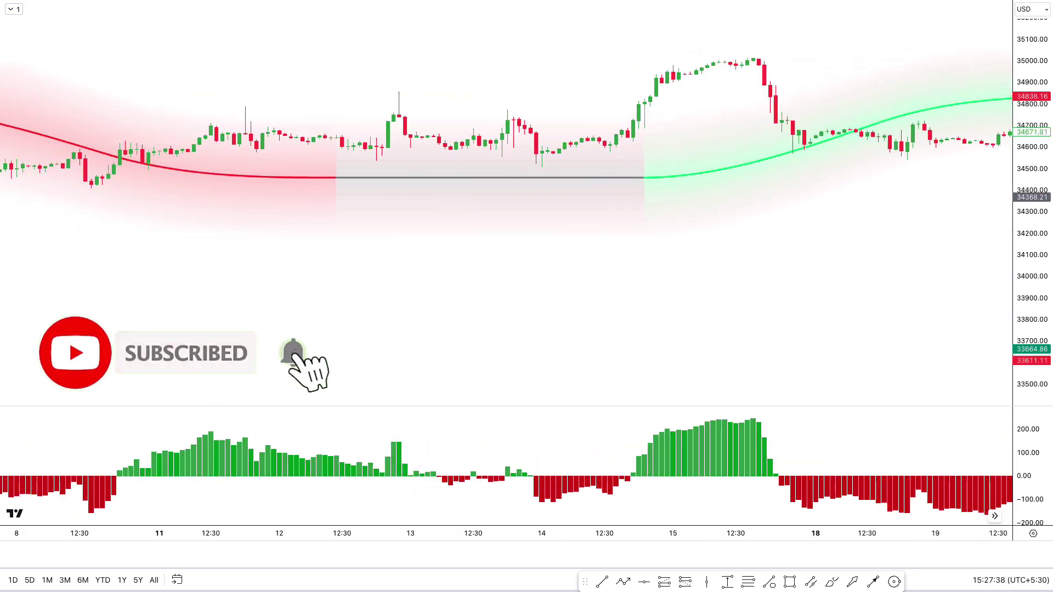
pyautogui.press('Left')
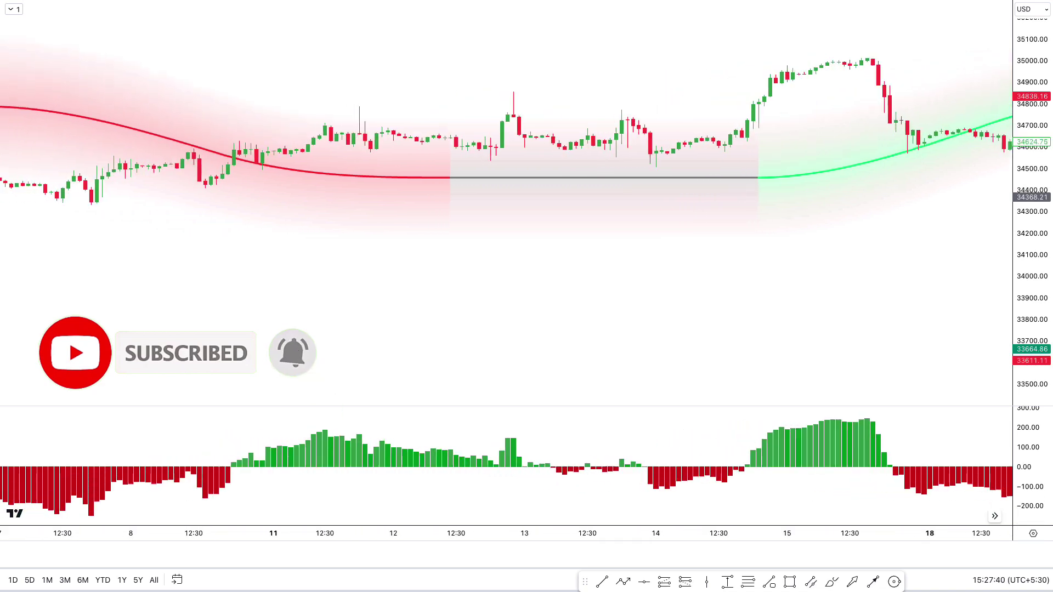
pyautogui.press('Left')
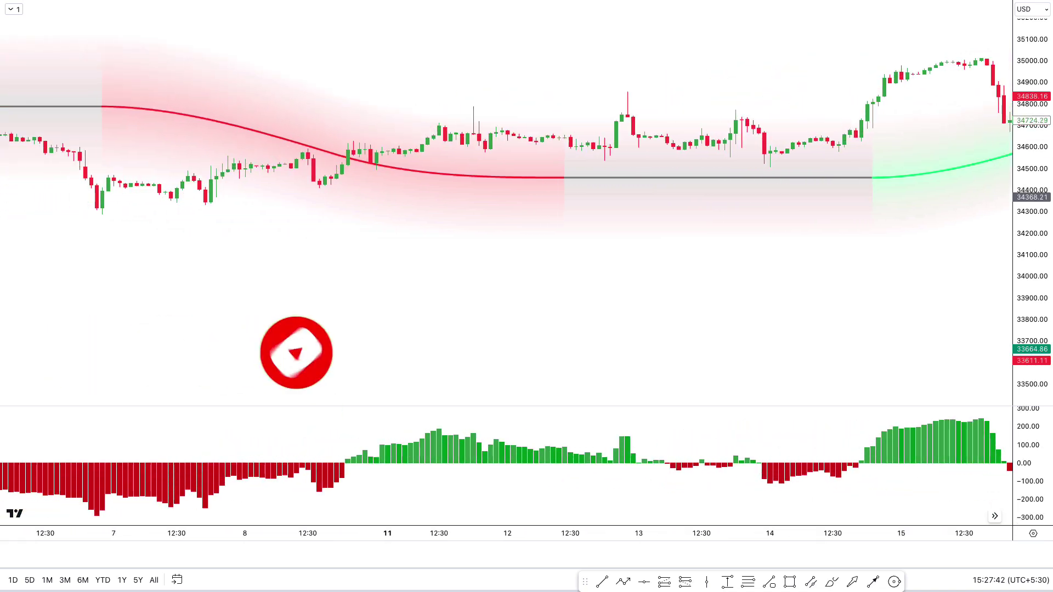
pyautogui.press('Left')
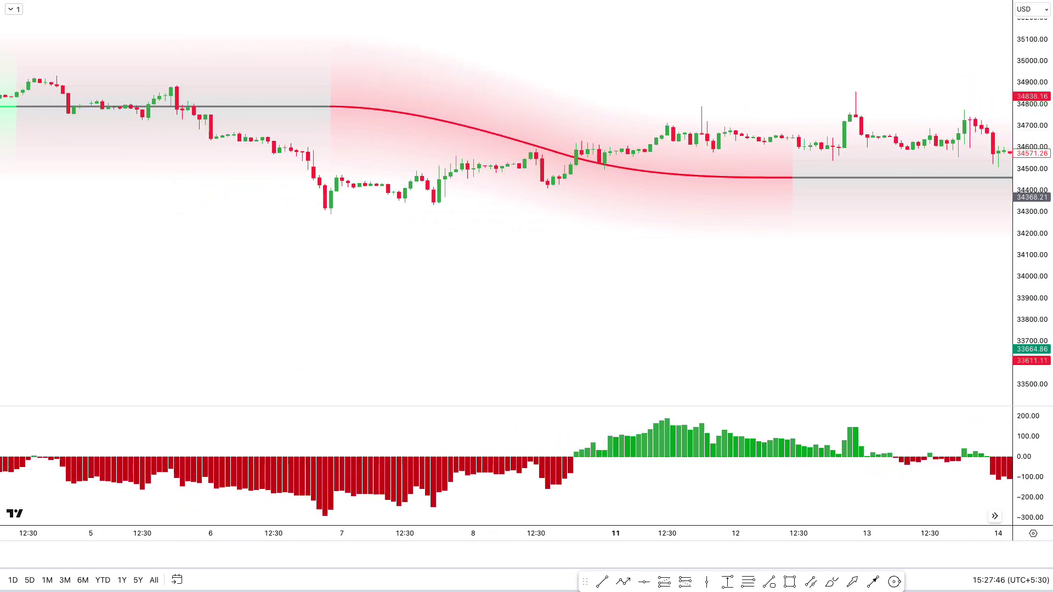
pyautogui.press('Left')
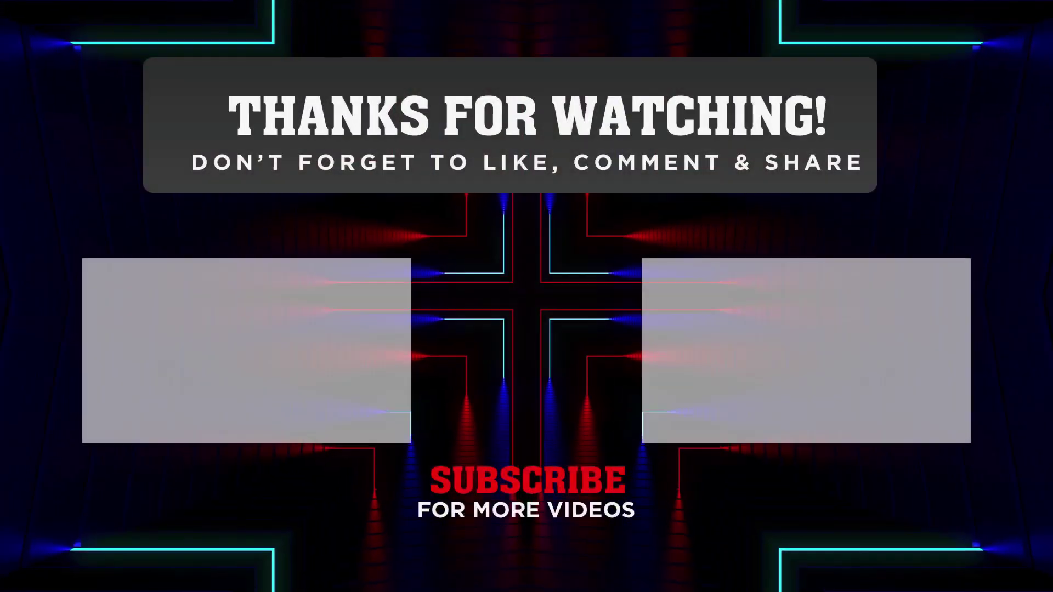